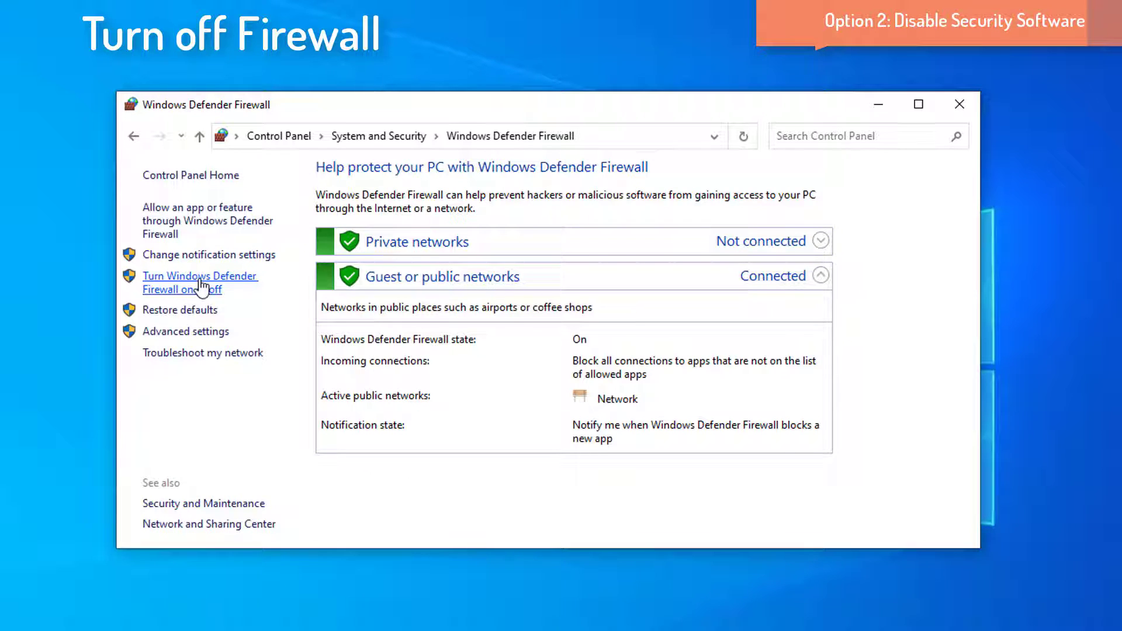
# Step: Turn off Windows Defender Firewall for both private and public networks, and close the firewall window
pyautogui.click(257, 282)
pyautogui.click(359, 306)
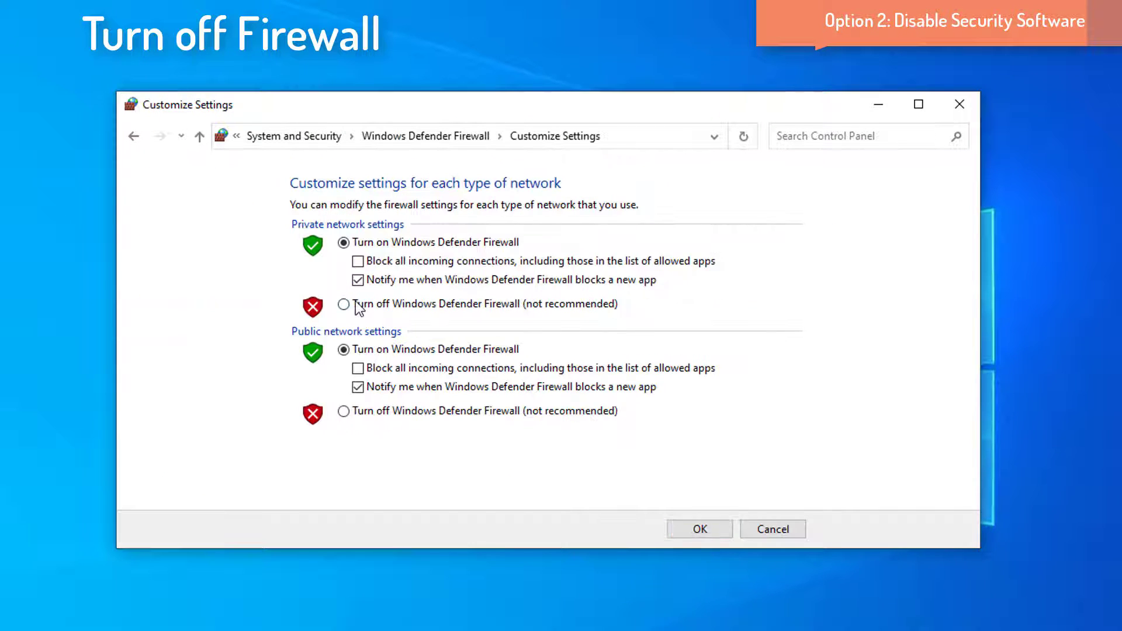
pyautogui.click(381, 413)
pyautogui.click(695, 531)
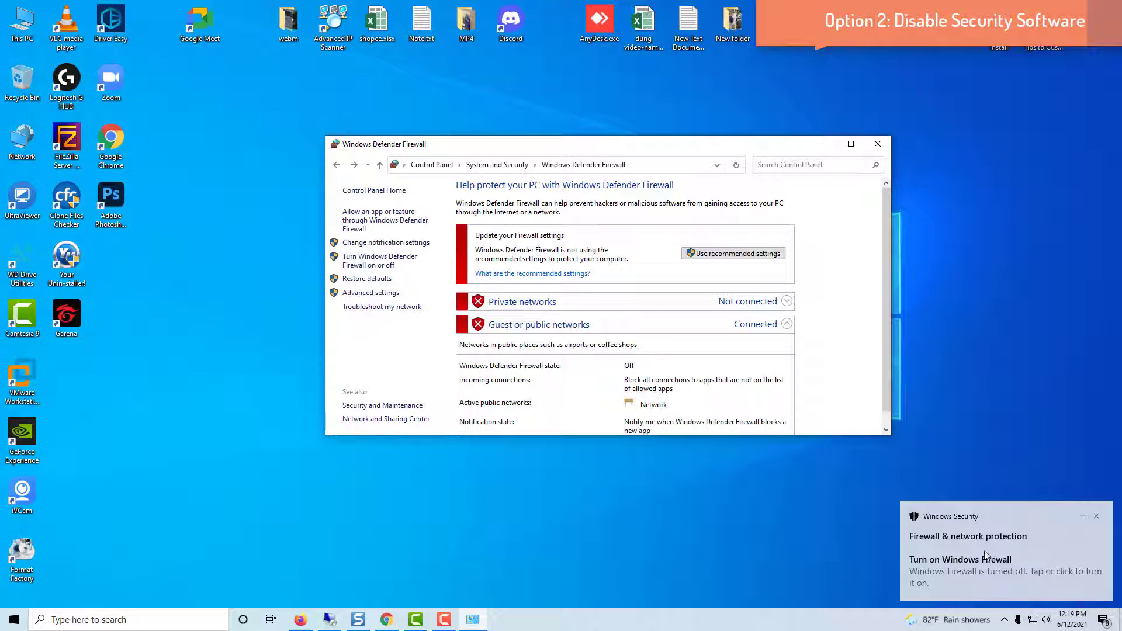
pyautogui.click(877, 145)
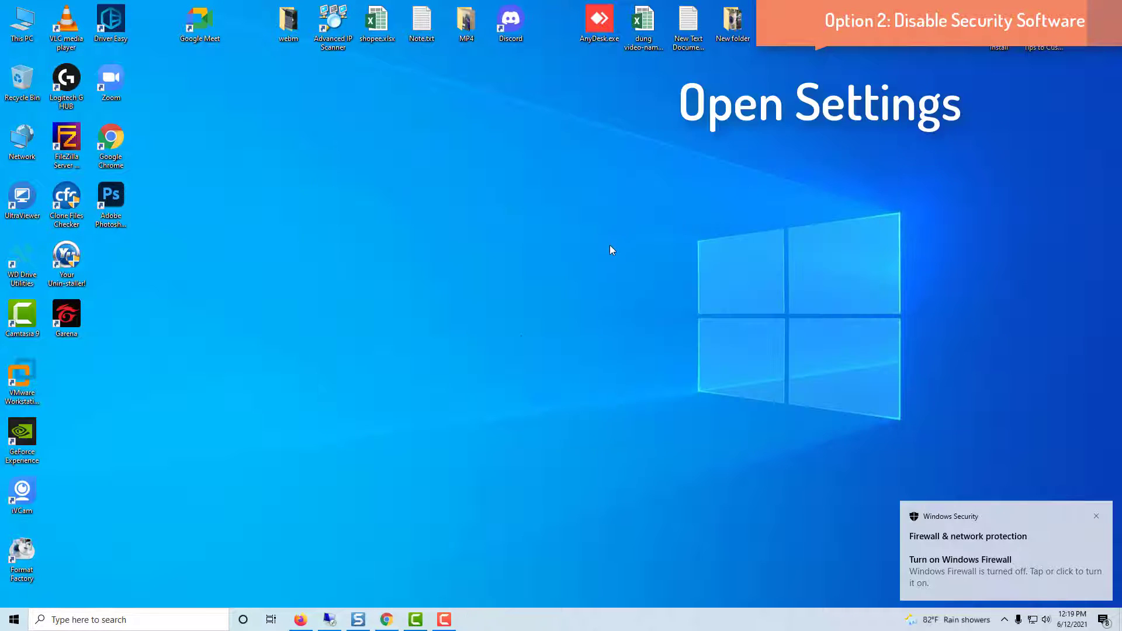
# Step: Turn off Real-time protection in the Virus & threat protection settings of Windows Security, and close the open settings windows
pyautogui.click(17, 623)
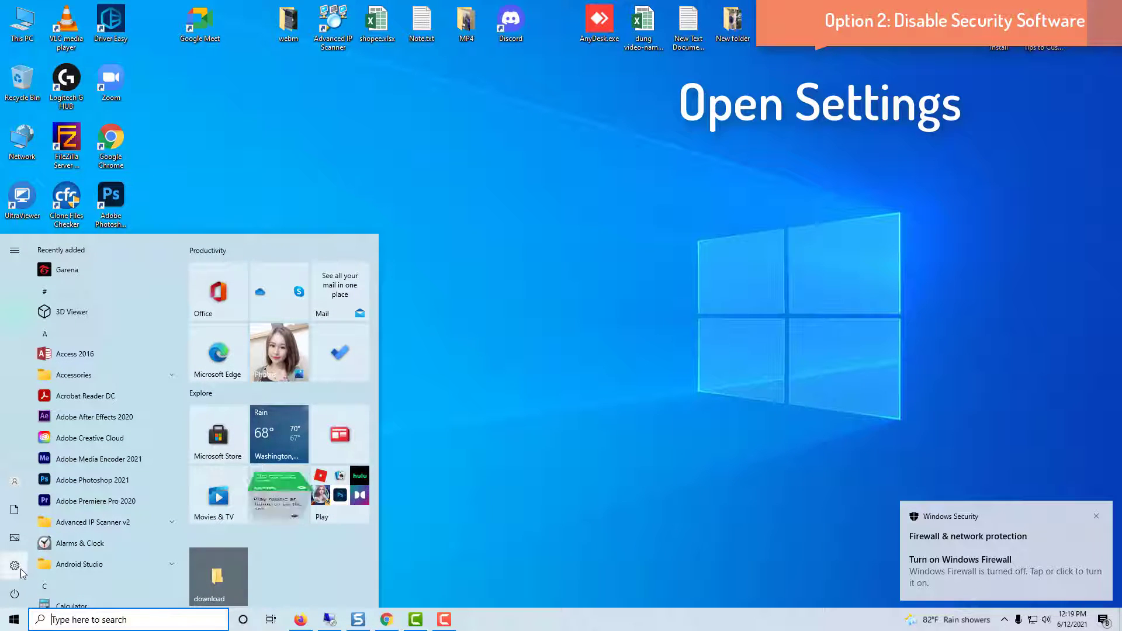
pyautogui.click(44, 566)
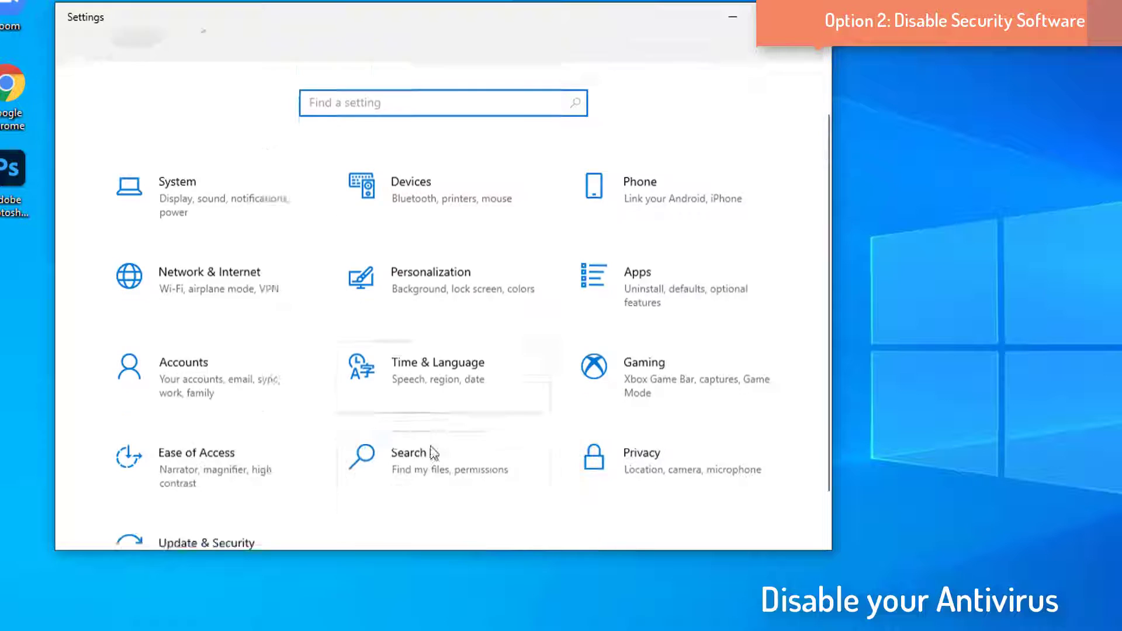
pyautogui.scroll(-2, 431, 453)
pyautogui.click(253, 494)
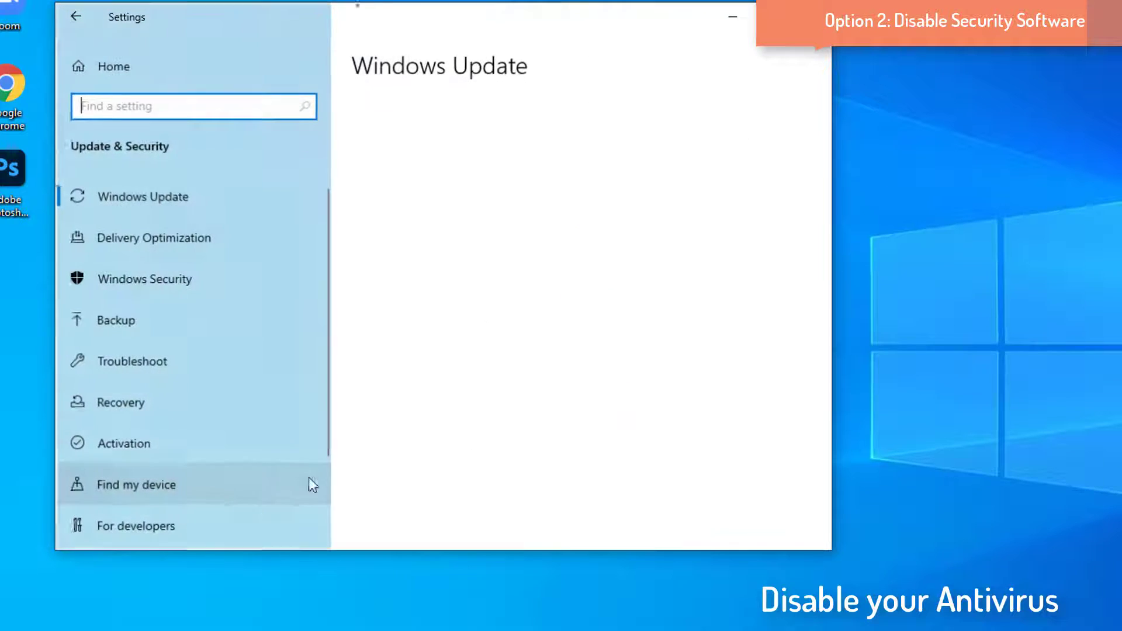
pyautogui.click(182, 281)
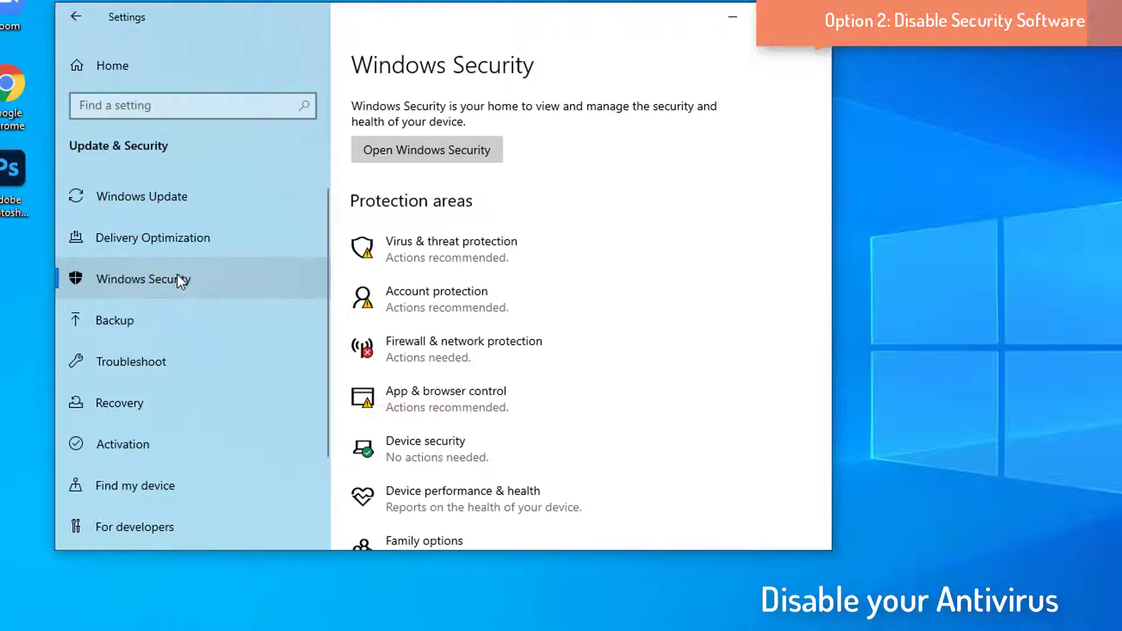
pyautogui.click(481, 254)
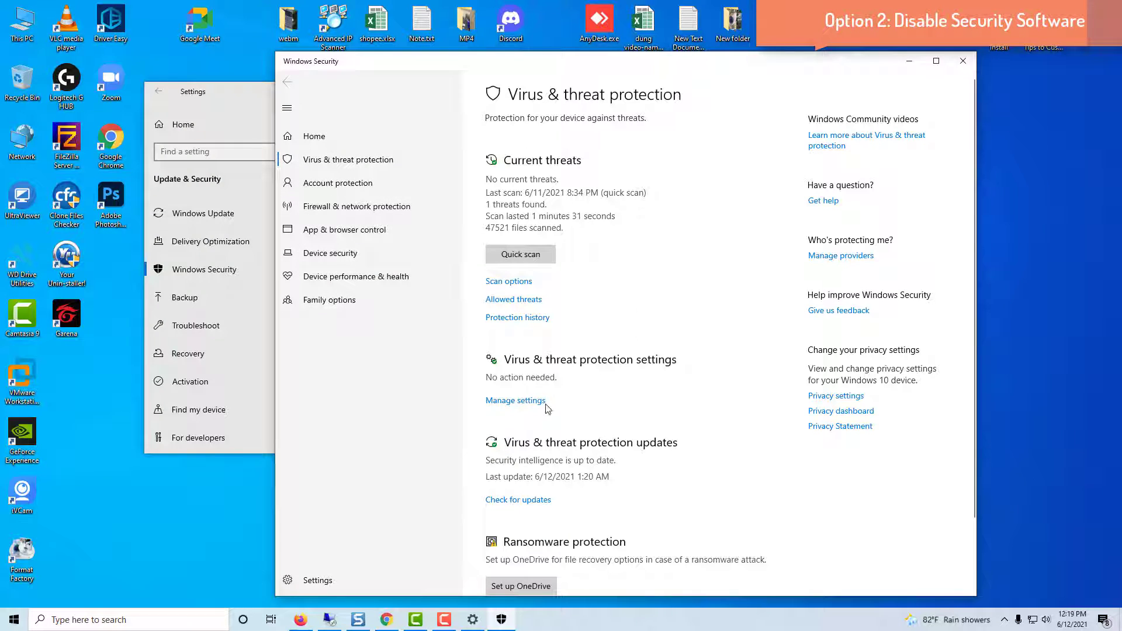
pyautogui.click(534, 401)
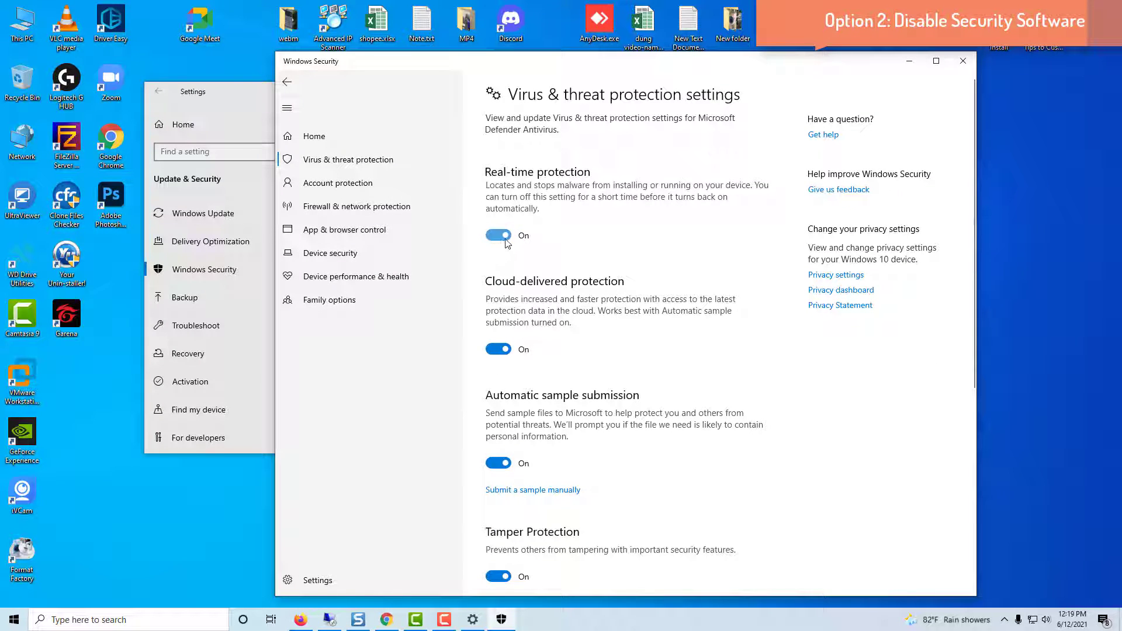
pyautogui.click(506, 236)
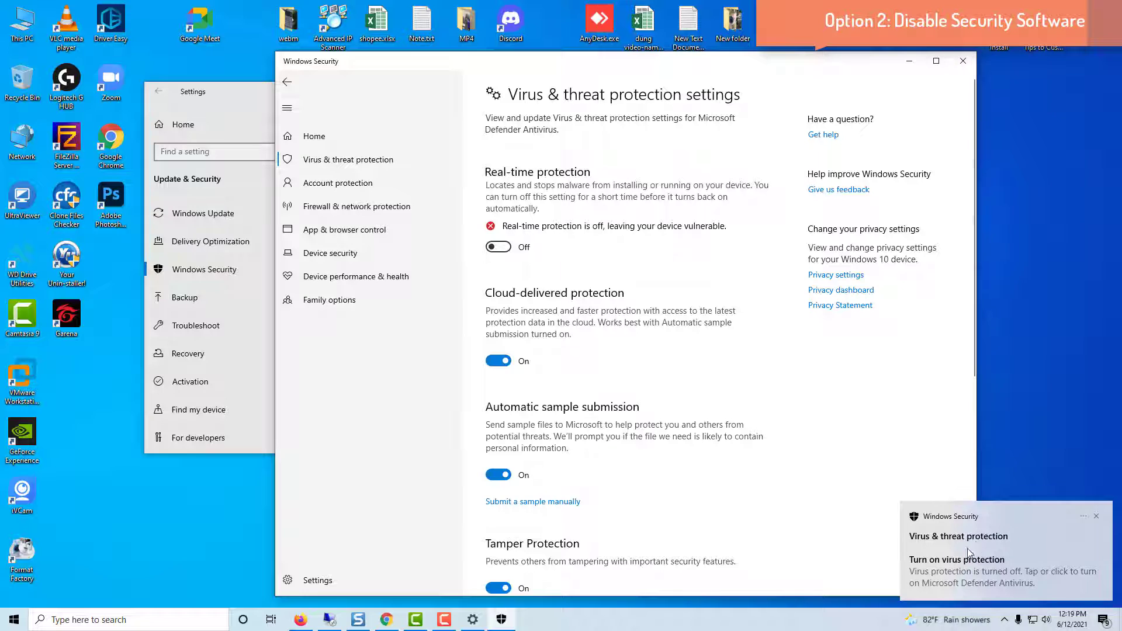
pyautogui.click(963, 61)
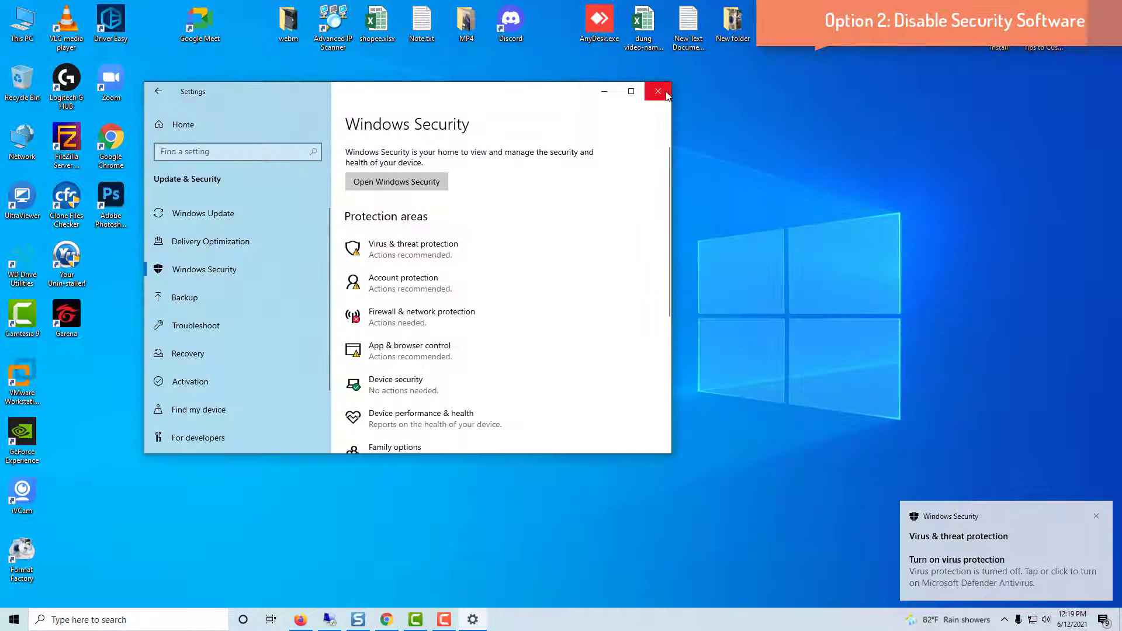
pyautogui.click(666, 97)
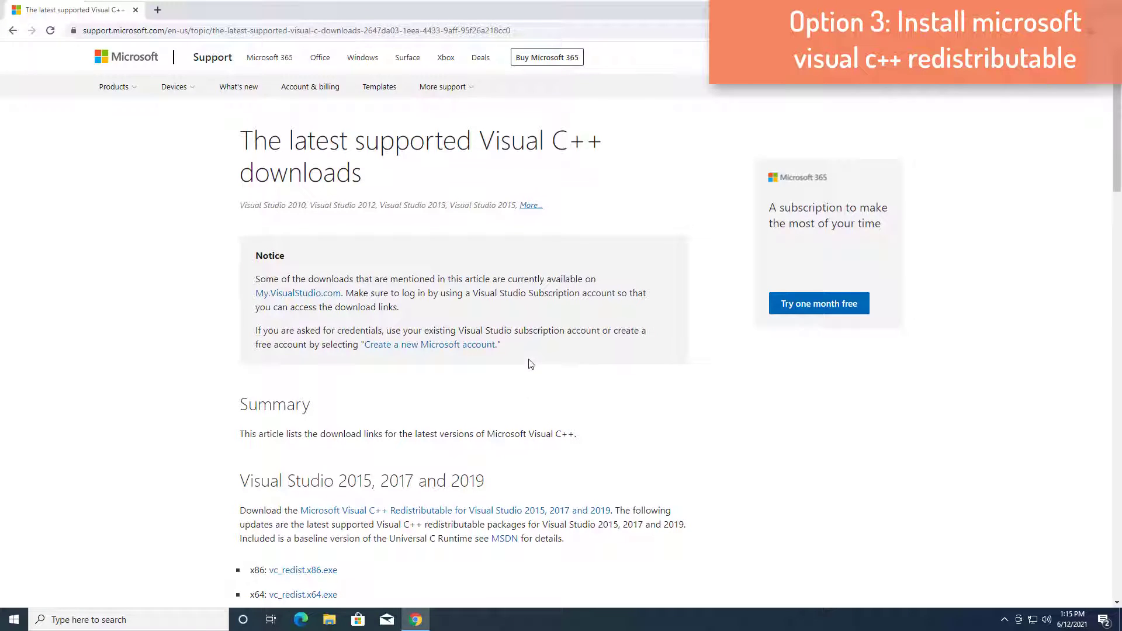
# Step: Download vc_redist.x64.exe for Visual Studio 2015, 2017 and 2019 and launch the downloaded installer
pyautogui.scroll(-3, 531, 364)
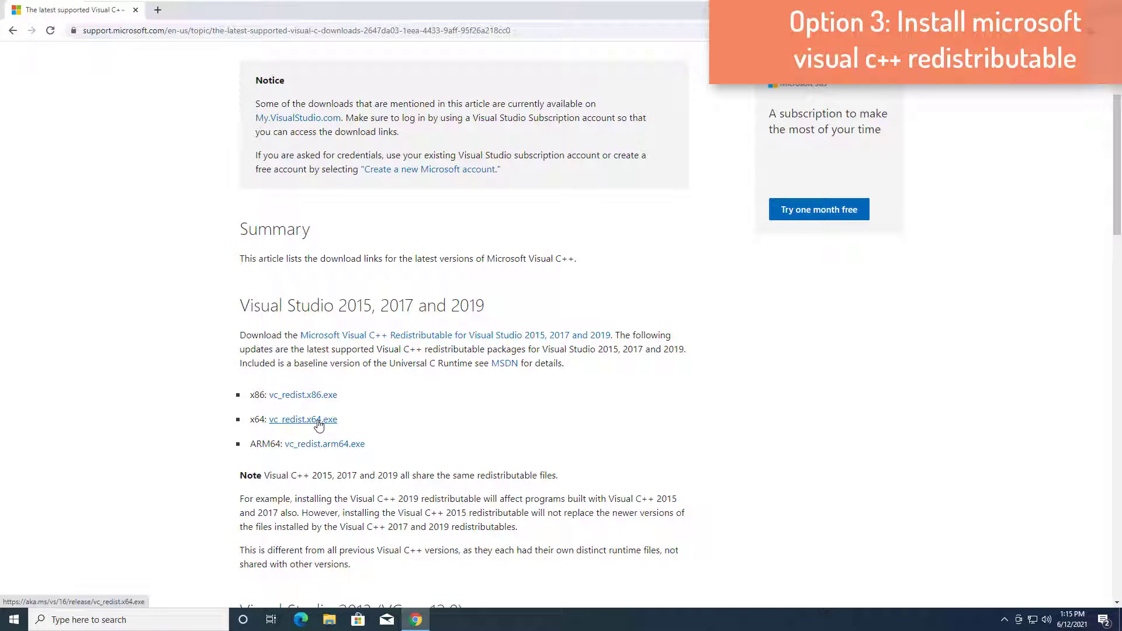
pyautogui.click(318, 421)
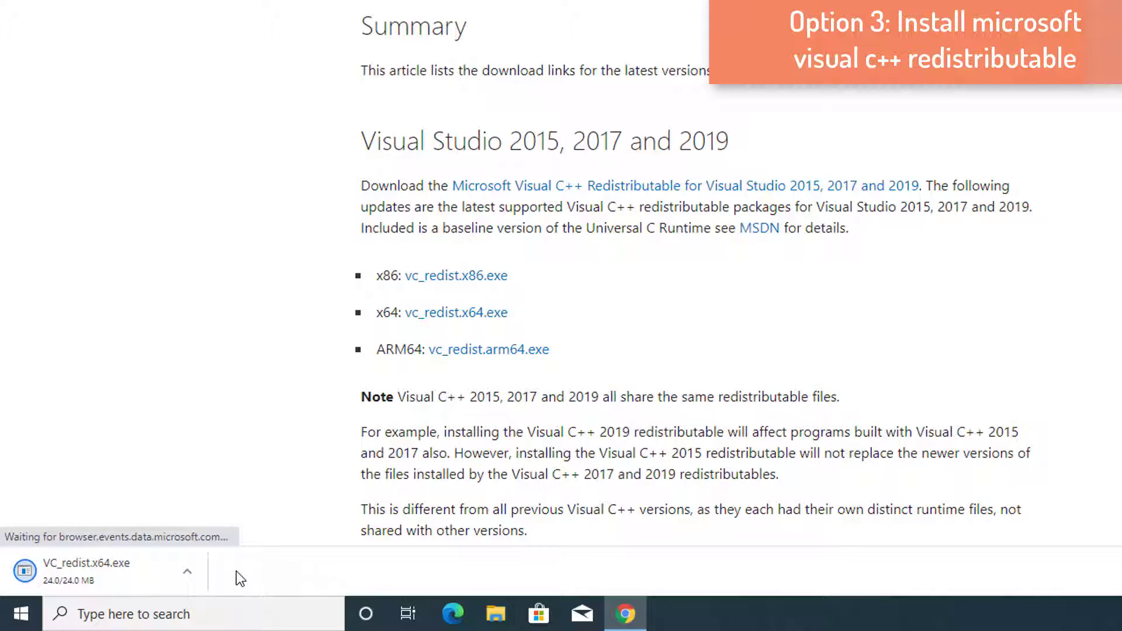
pyautogui.click(188, 572)
pyautogui.click(226, 463)
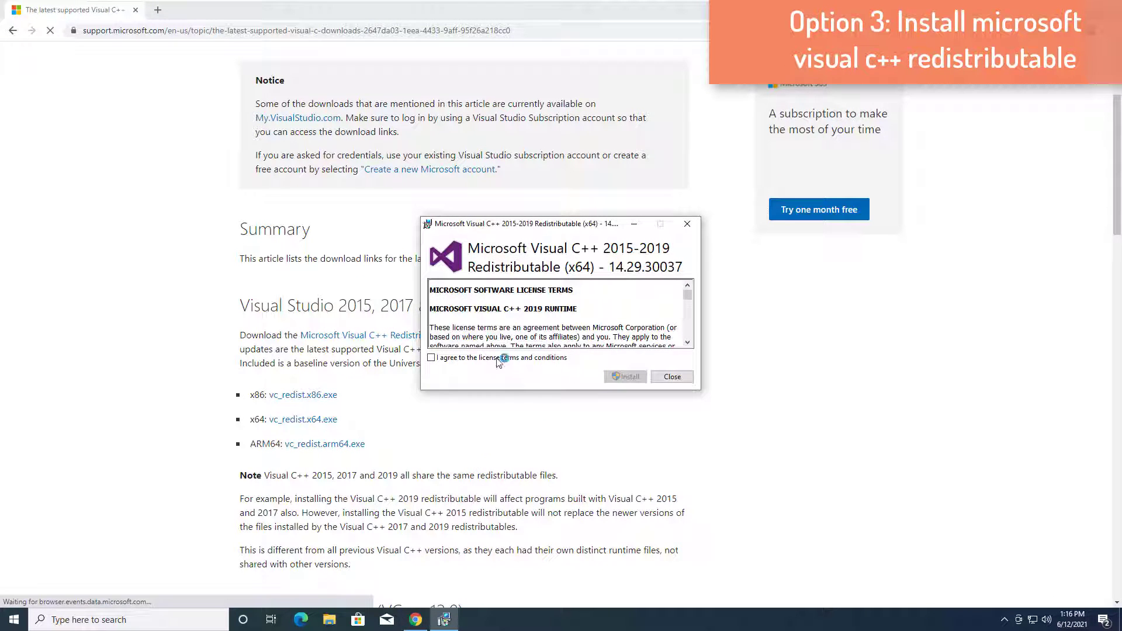
# Step: Accept the license terms, install the Microsoft Visual C++ 2015-2019 Redistributable (x64), and close the installer and browser
pyautogui.click(499, 361)
pyautogui.click(626, 377)
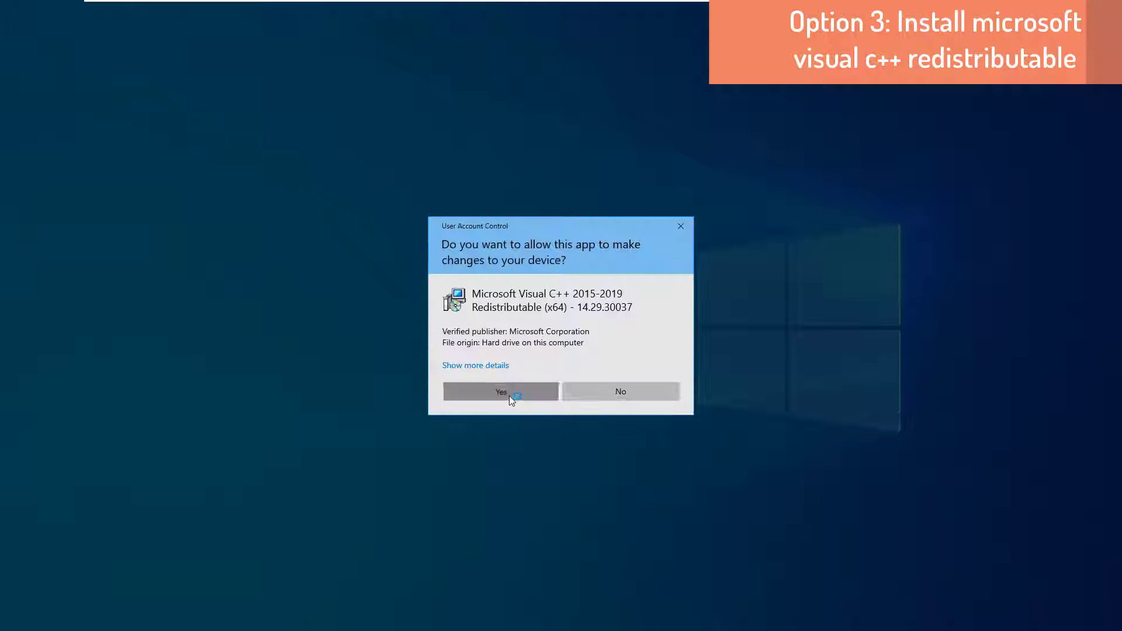
pyautogui.click(510, 393)
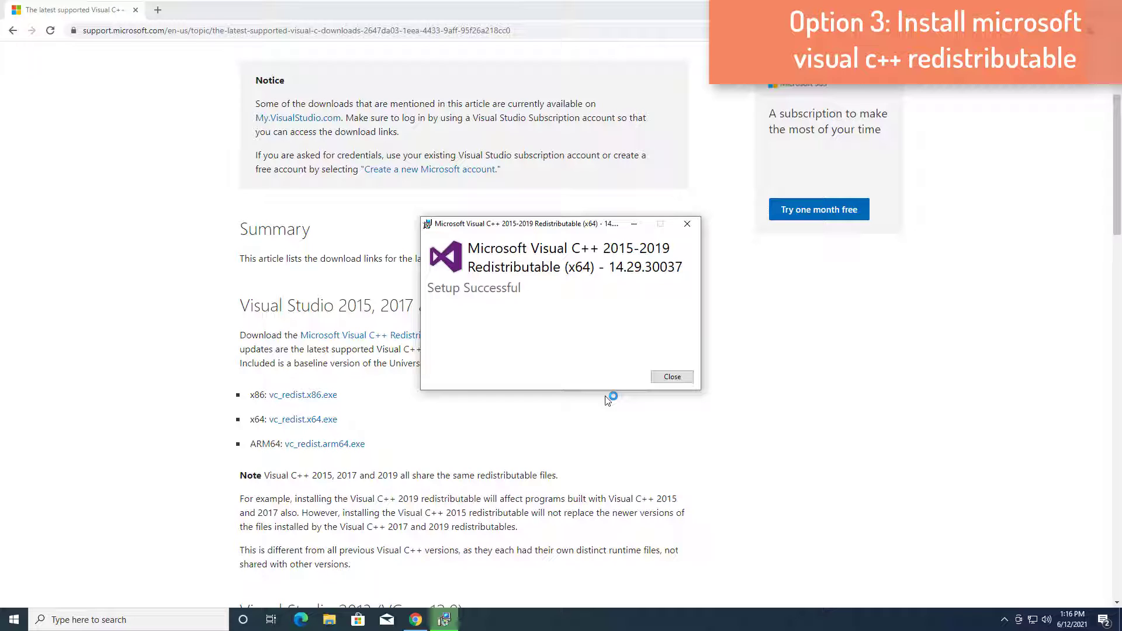
pyautogui.click(666, 378)
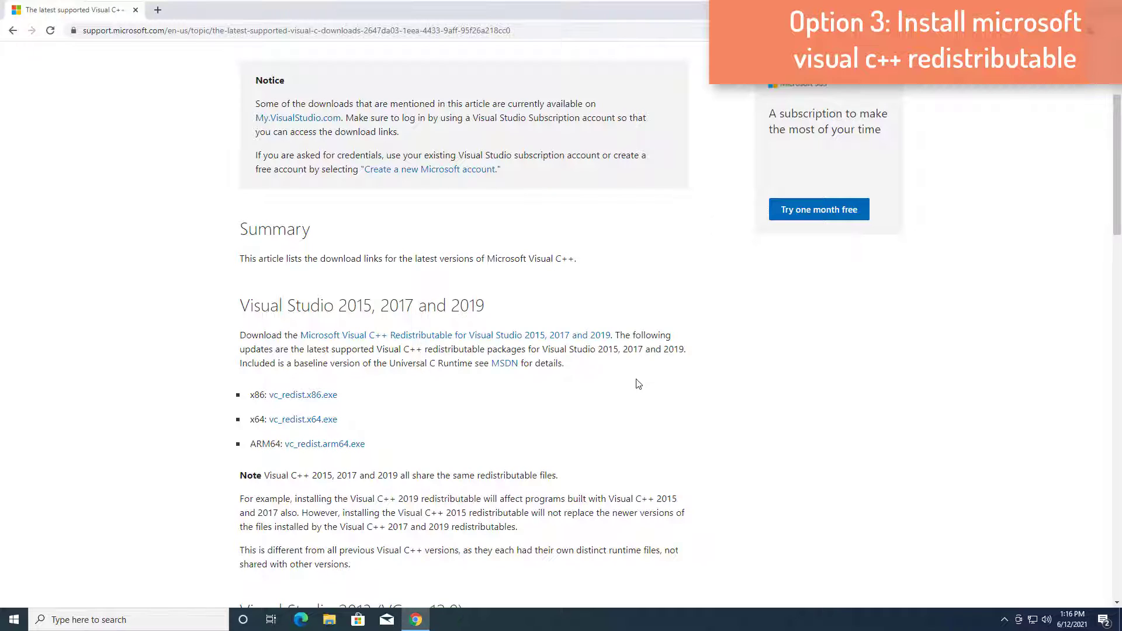
pyautogui.click(1109, 10)
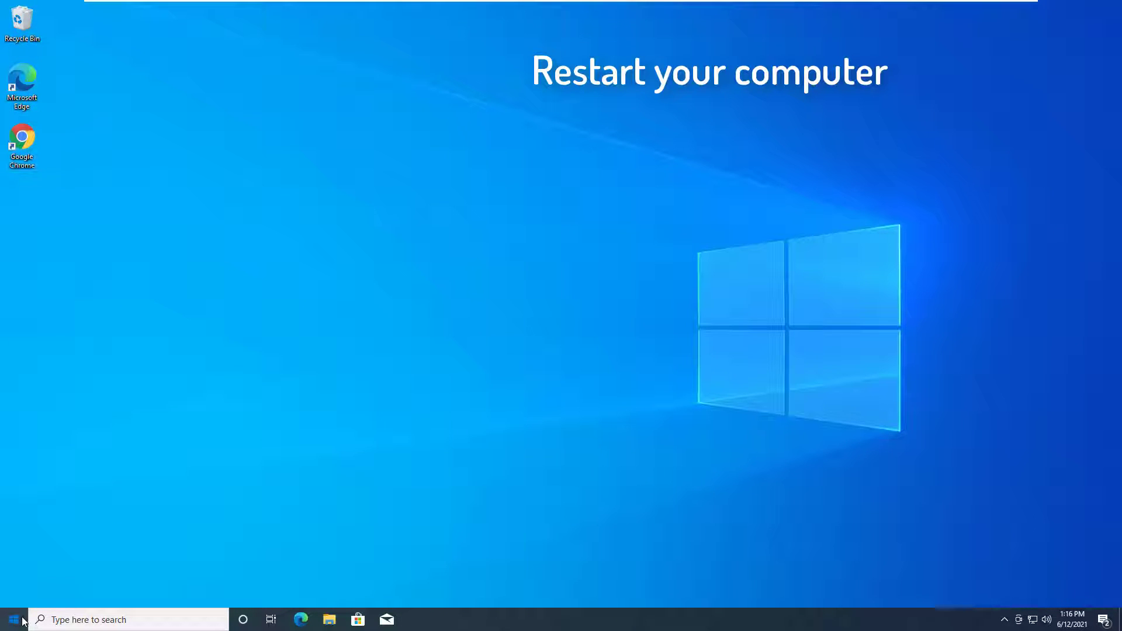
# Step: Restart the computer
pyautogui.click(22, 621)
pyautogui.click(14, 594)
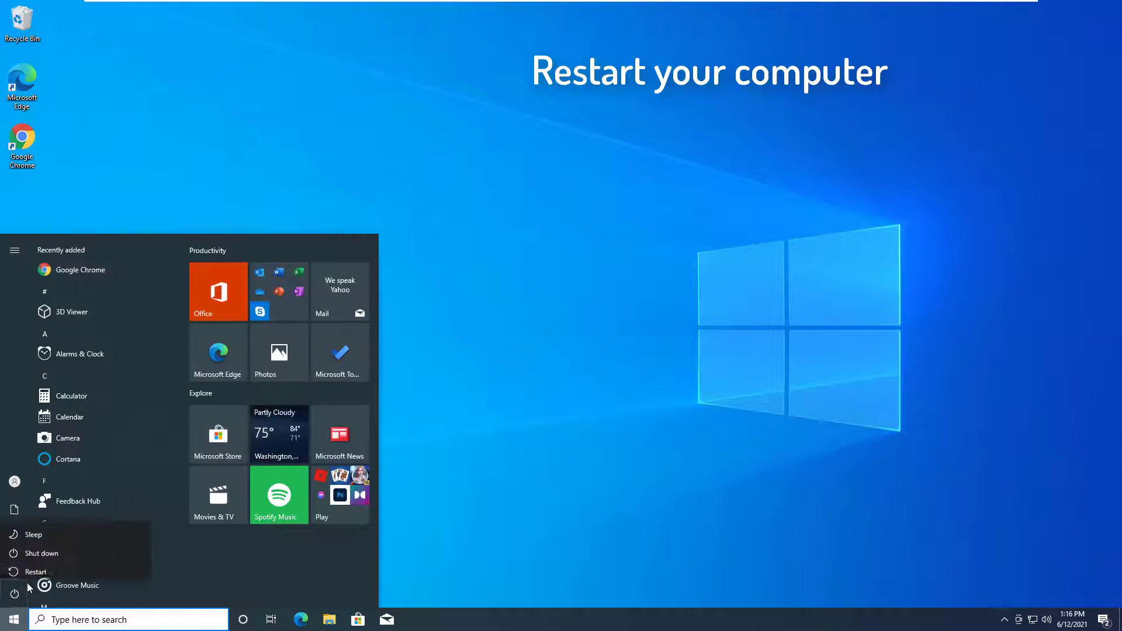
pyautogui.click(56, 569)
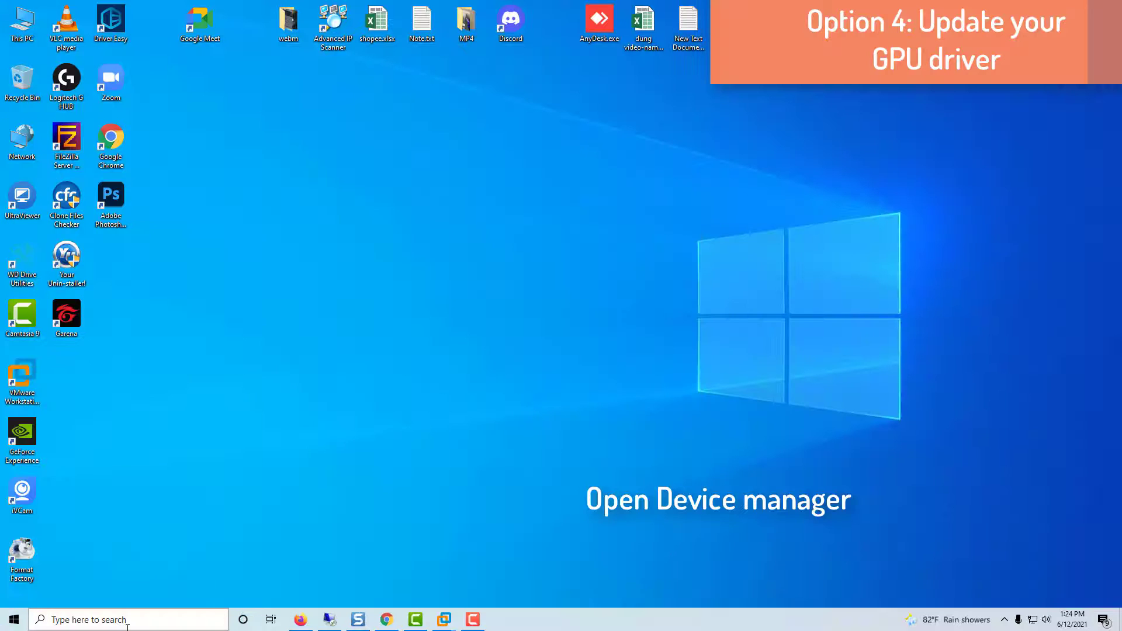
# Step: Search Windows for "device manager" and open Device Manager
pyautogui.press('super+s')
pyautogui.write('device manag')
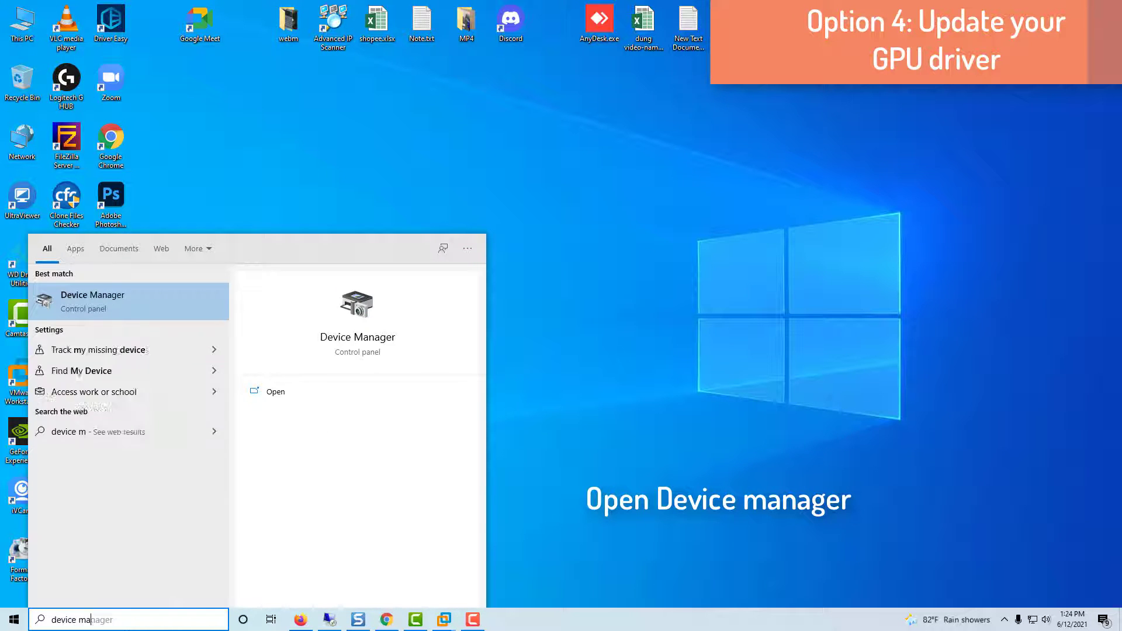
pyautogui.write('er')
pyautogui.click(146, 300)
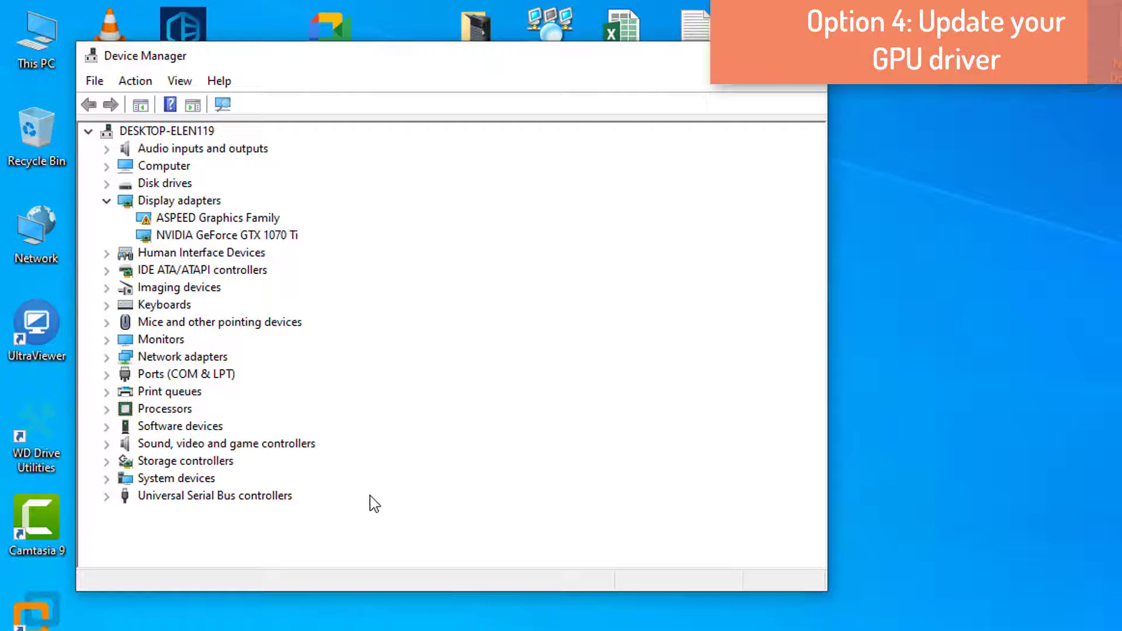
# Step: Run an automatic driver update for the NVIDIA GeForce GTX 1070 Ti display adapter and close Device Manager
pyautogui.click(256, 240)
pyautogui.rightClick(278, 238)
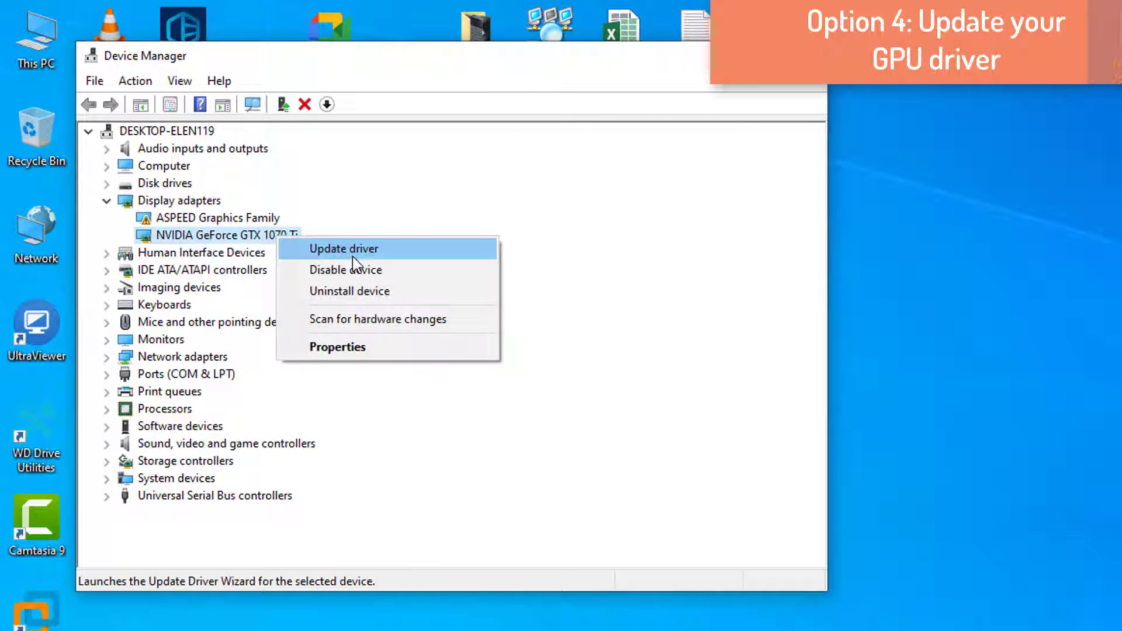
pyautogui.click(373, 256)
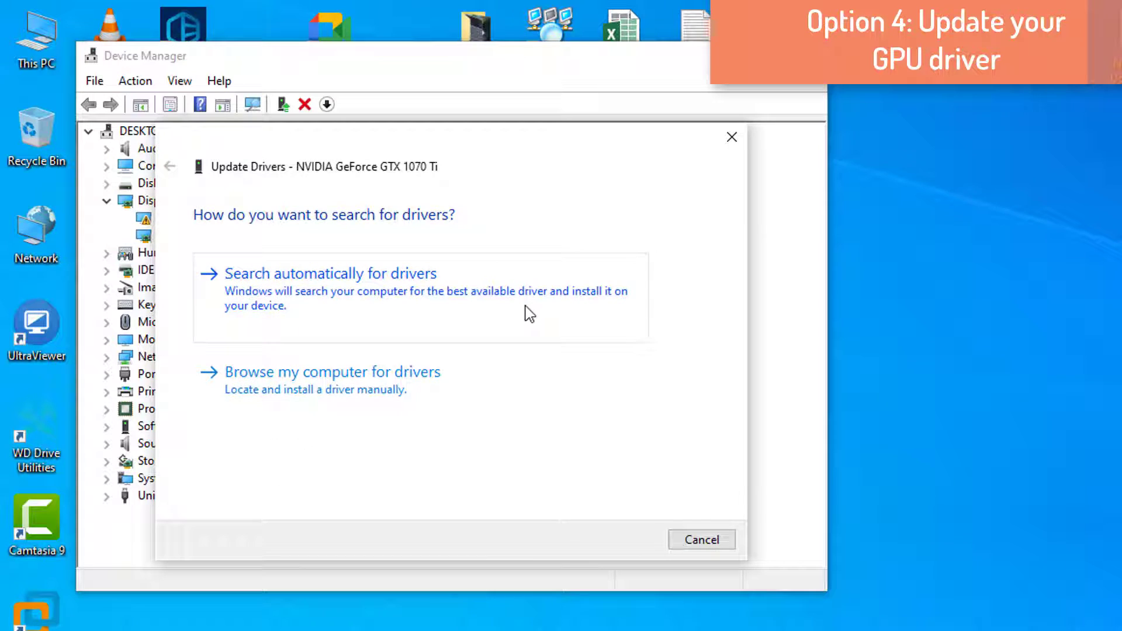
pyautogui.click(440, 292)
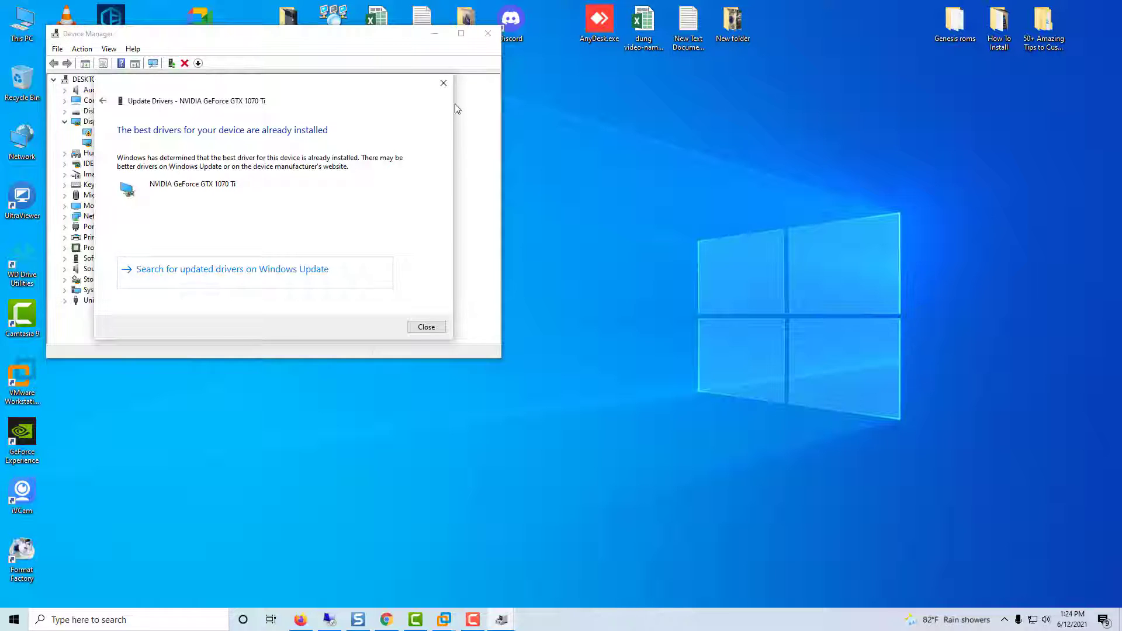
pyautogui.click(731, 137)
pyautogui.click(805, 56)
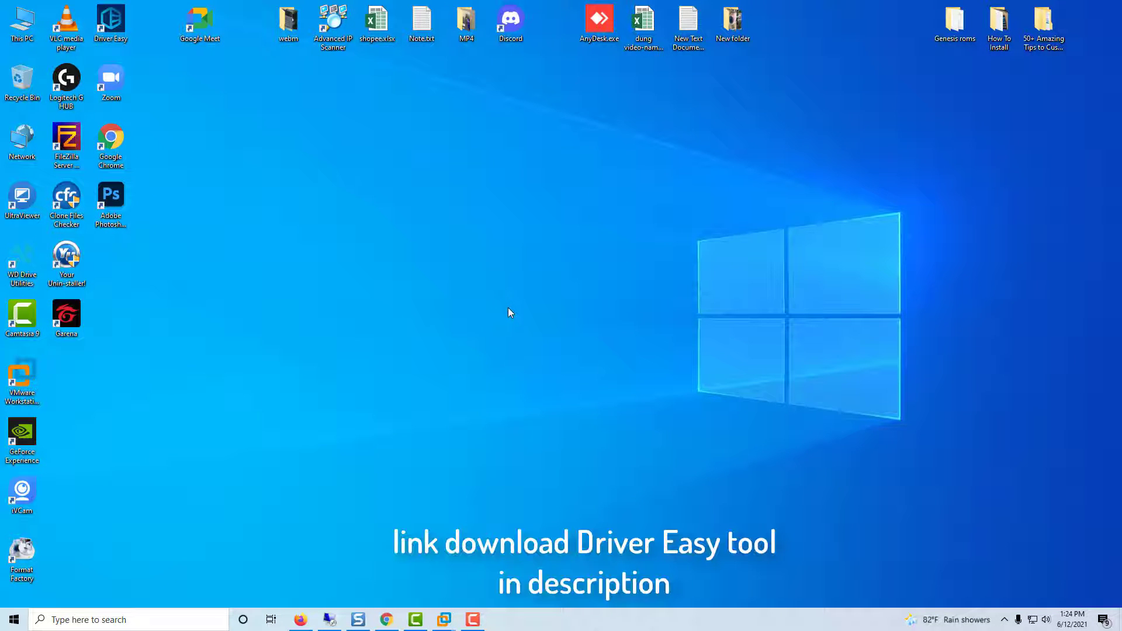
# Step: Scan for outdated drivers with Driver Easy and try to update the NVIDIA GeForce GTX 1070 Ti driver
pyautogui.click(114, 26)
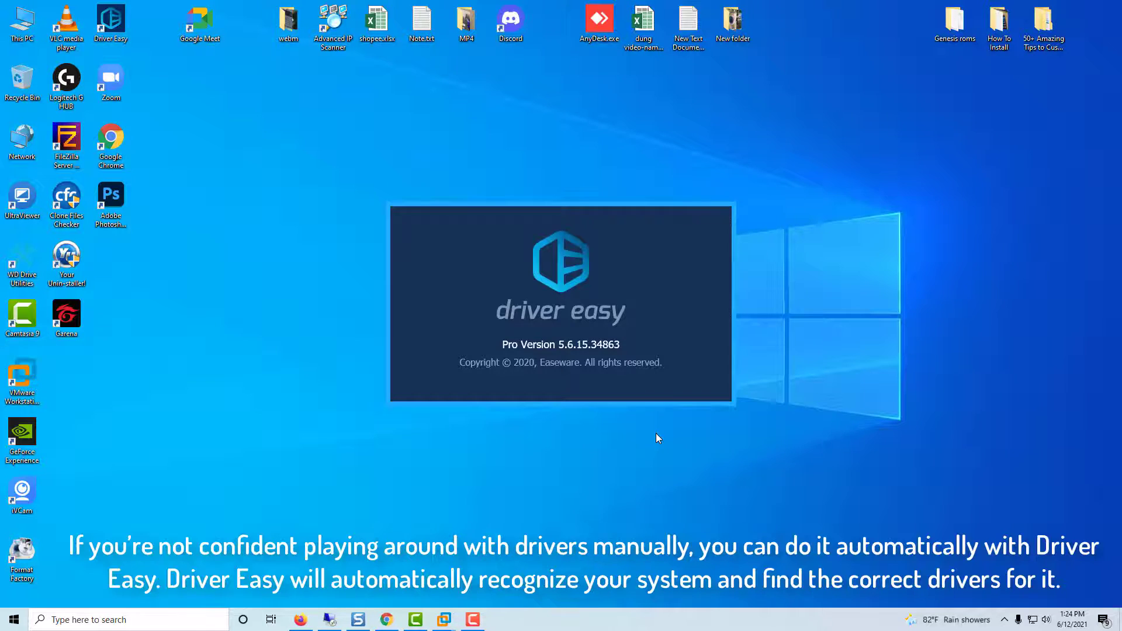
pyautogui.click(641, 369)
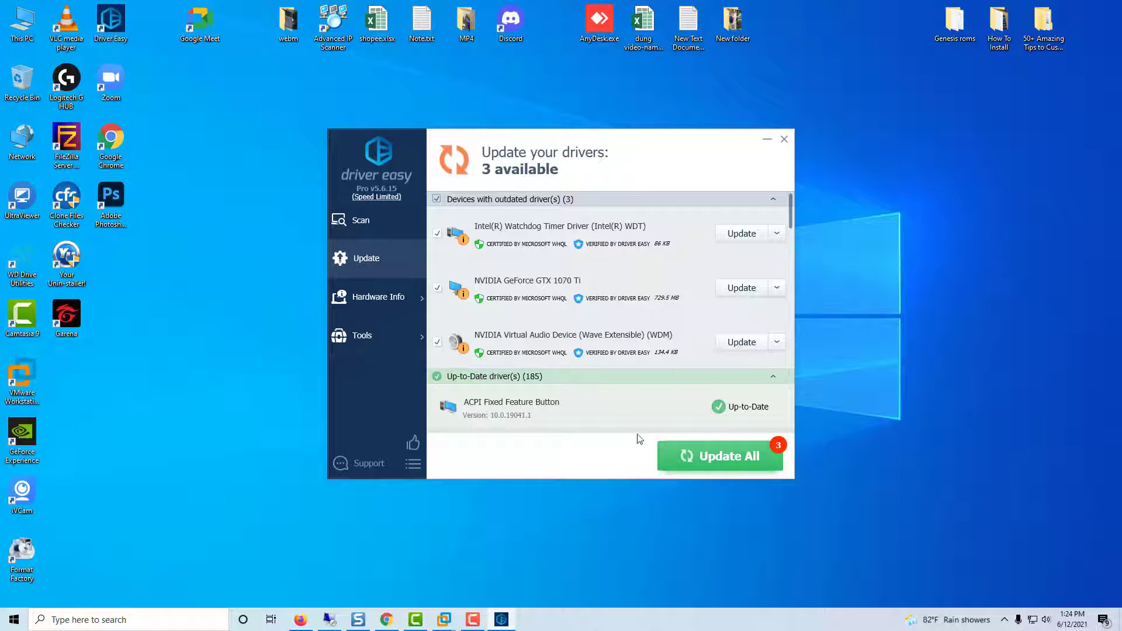
pyautogui.click(742, 290)
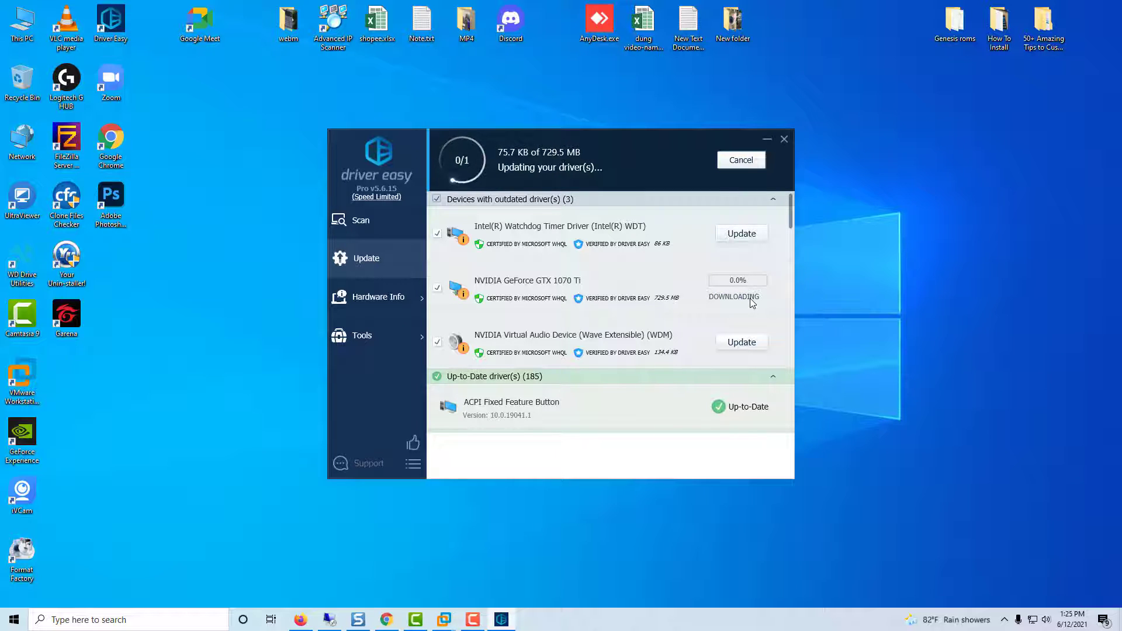
pyautogui.click(741, 160)
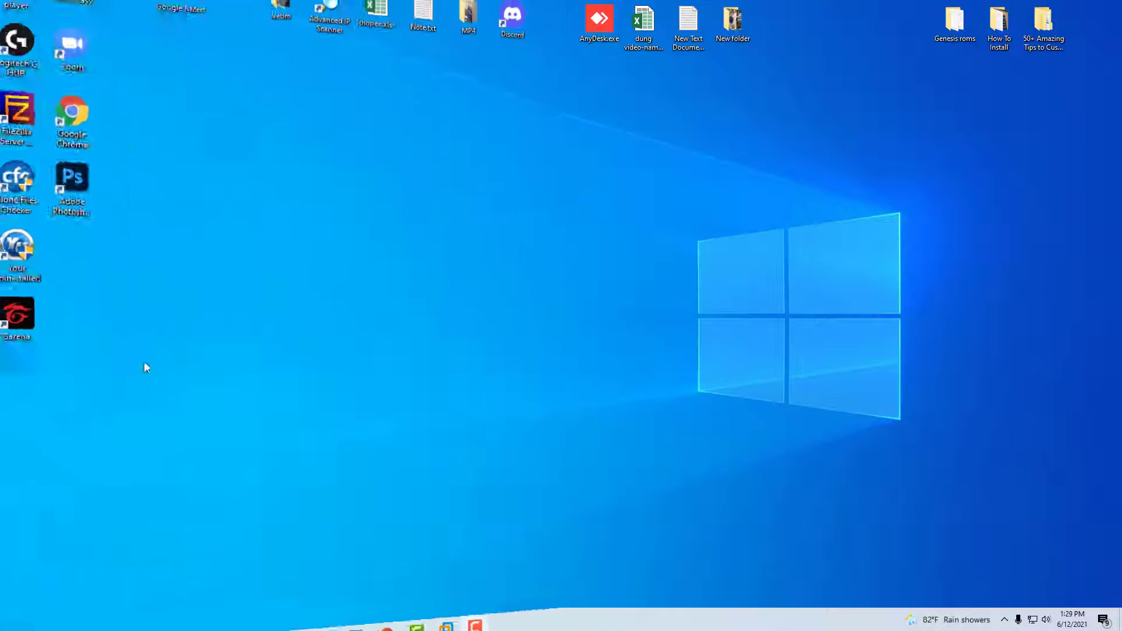
# Step: Set the Garena desktop shortcut to run in Windows 7 compatibility mode and as an administrator, and apply the changes
pyautogui.rightClick(78, 317)
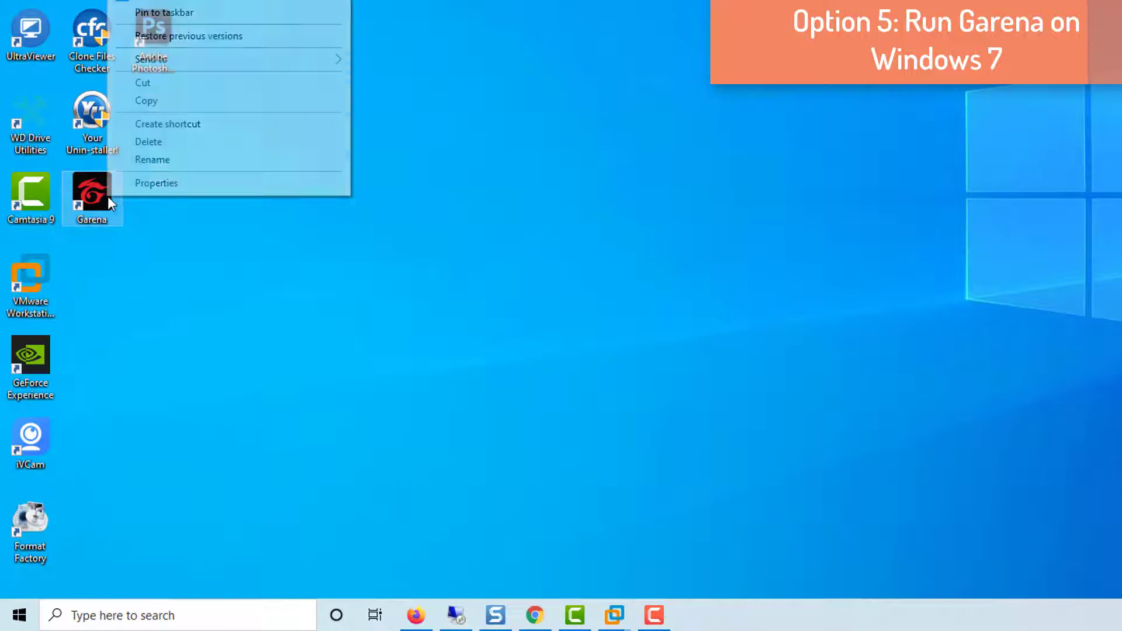
pyautogui.click(172, 187)
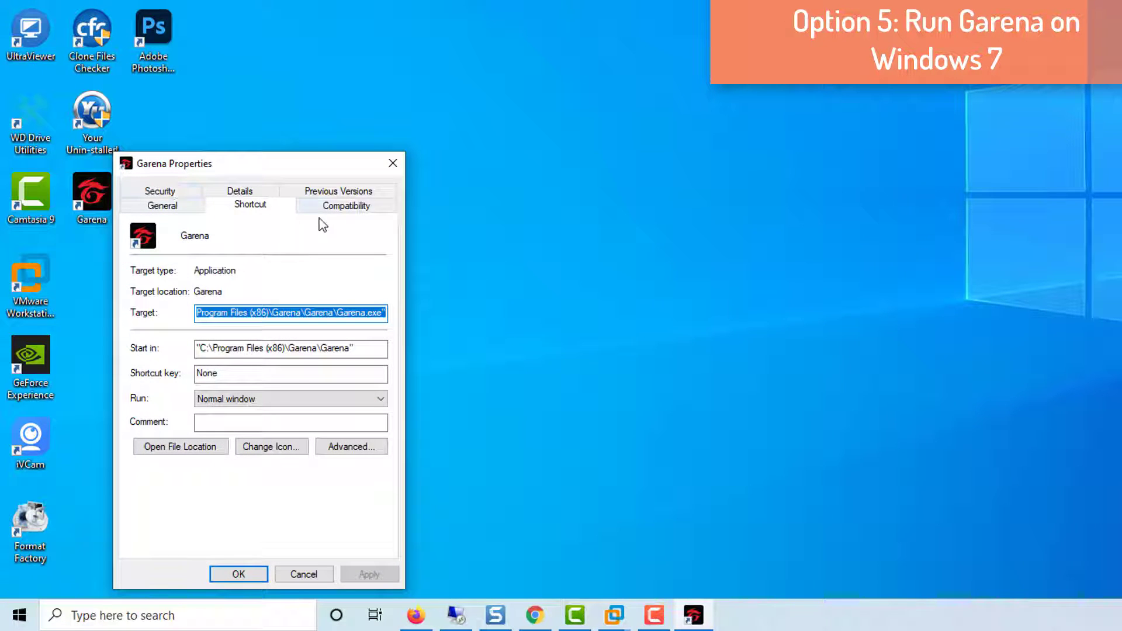
pyautogui.click(347, 210)
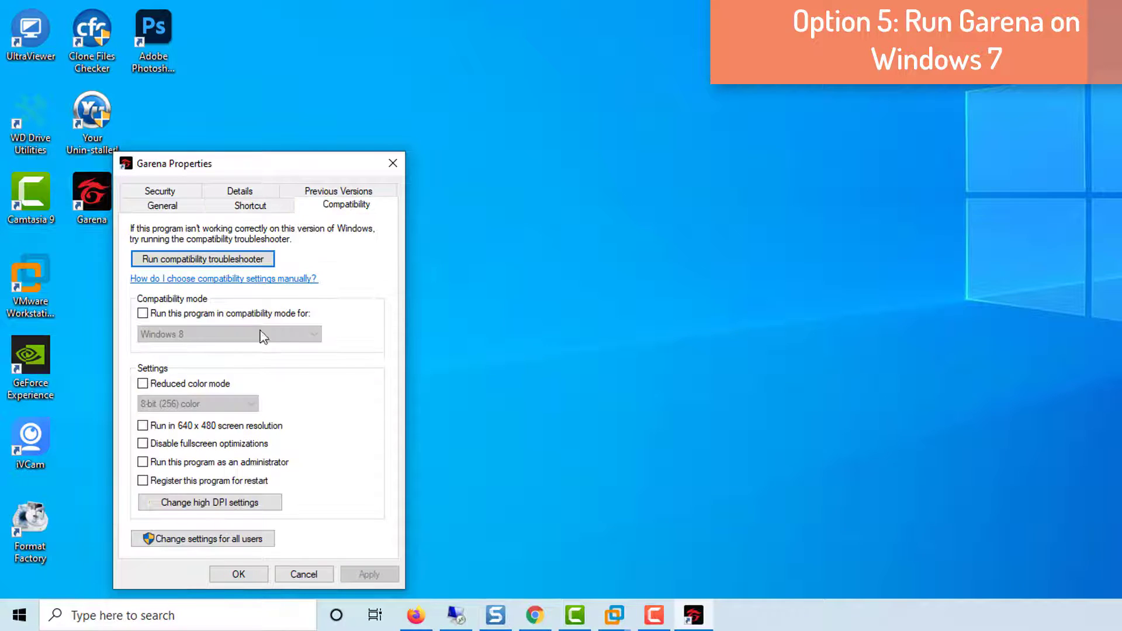
pyautogui.click(200, 314)
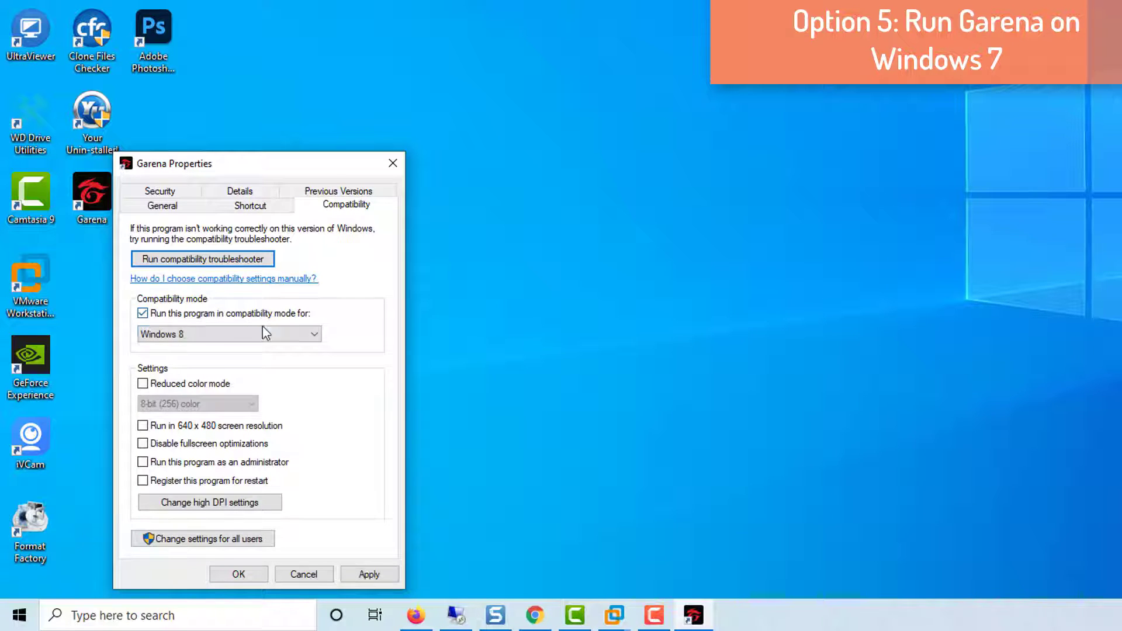
pyautogui.click(276, 335)
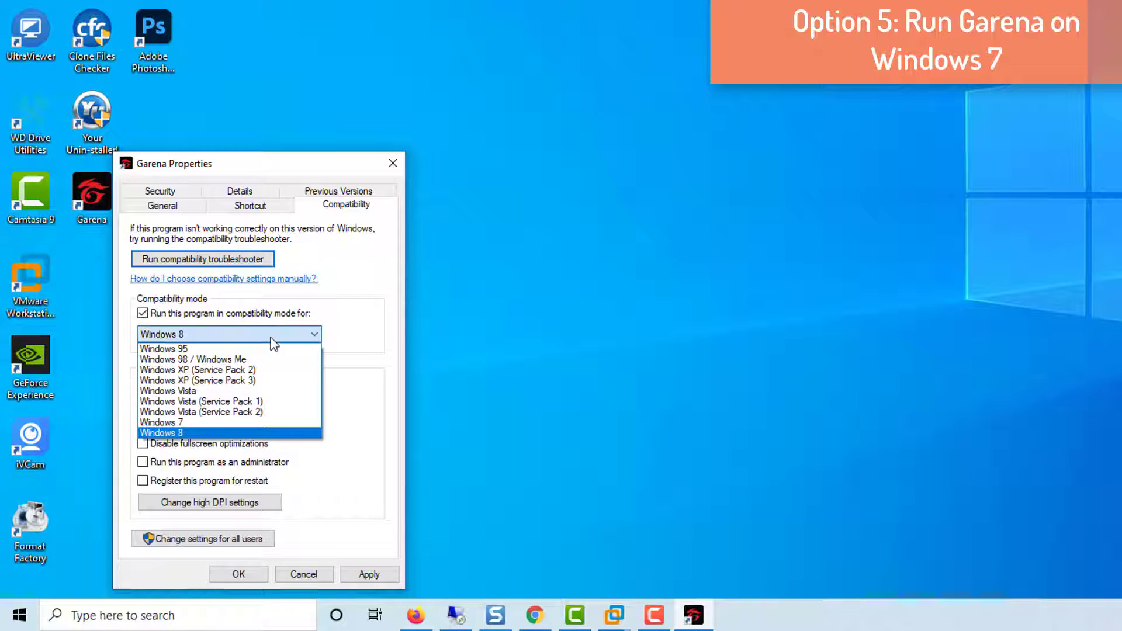
pyautogui.click(237, 424)
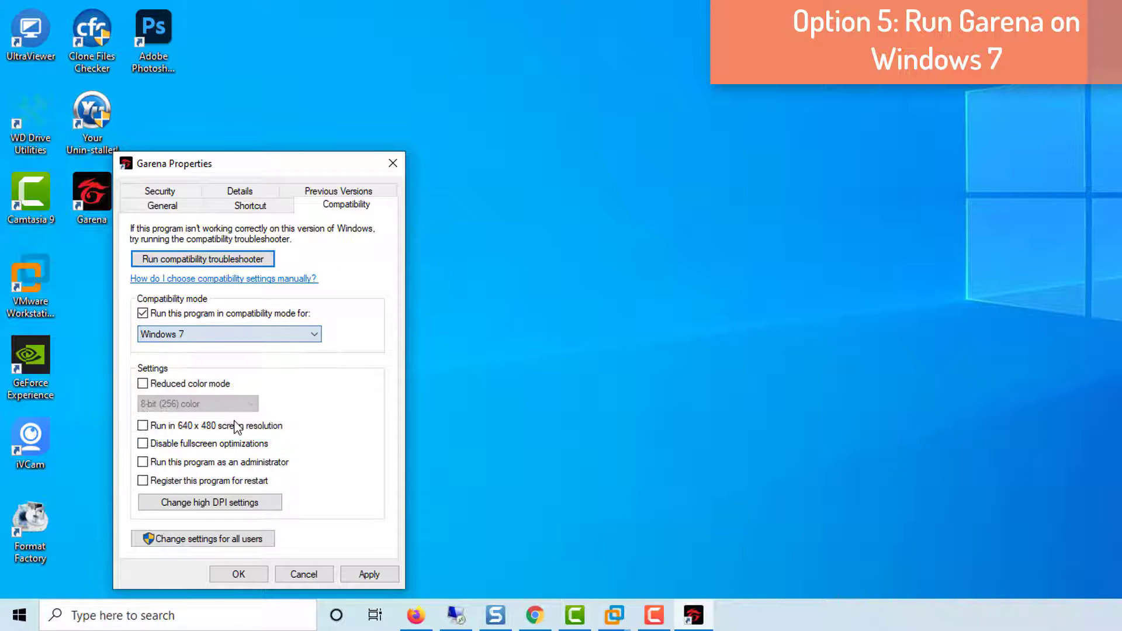
pyautogui.click(244, 466)
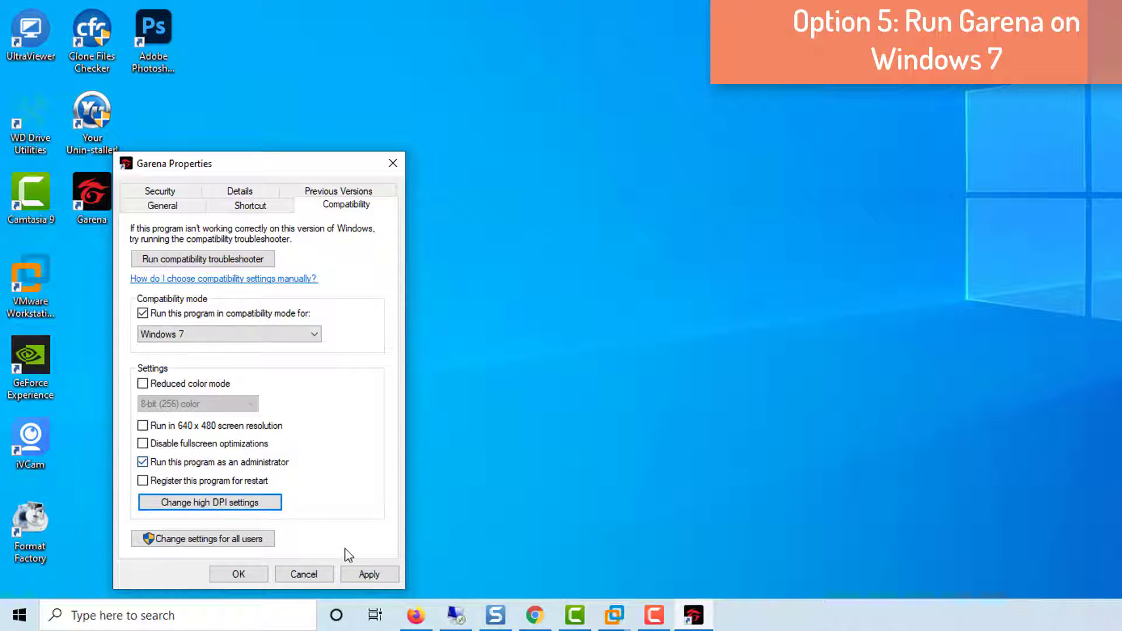
pyautogui.click(370, 574)
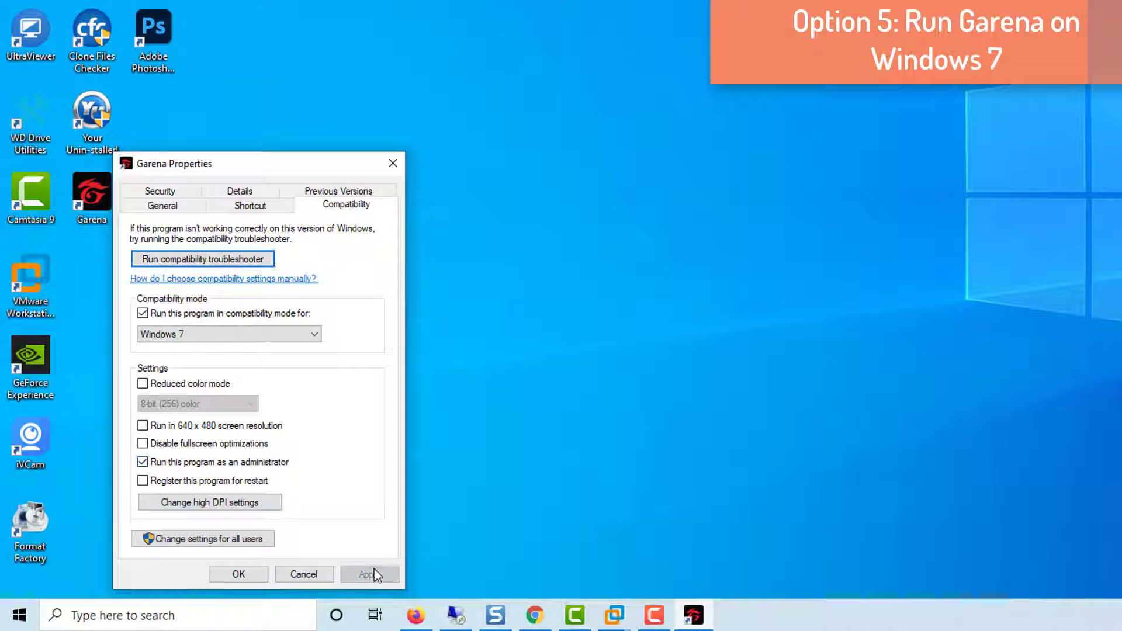
pyautogui.click(257, 578)
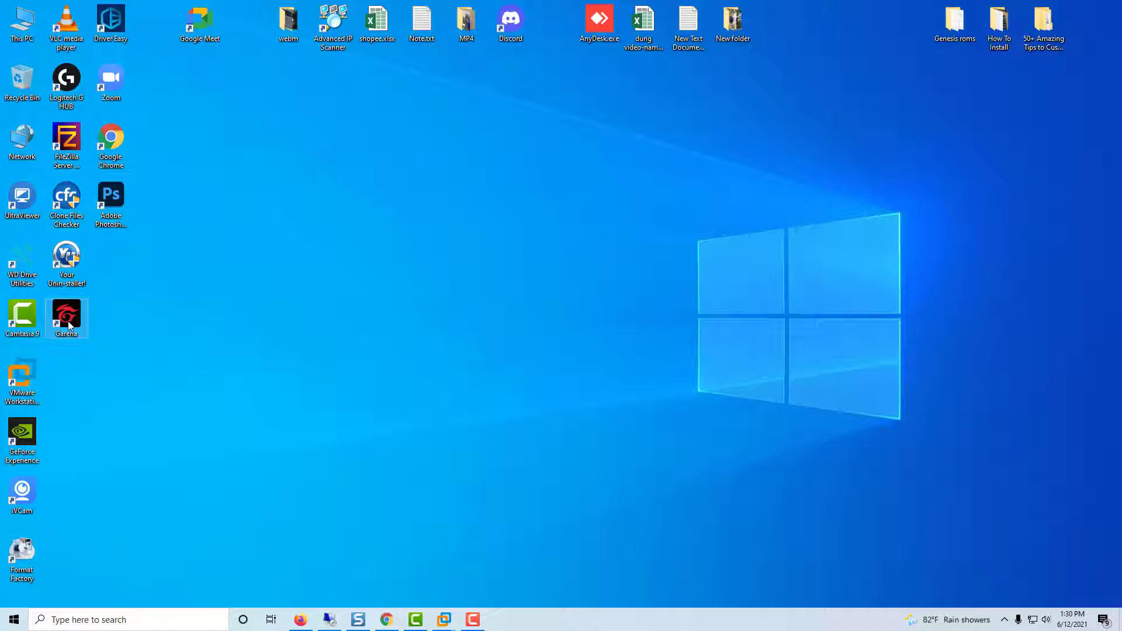
# Step: Launch Garena, log in by entering the account password, and select the game Liên Minh Huyền Thoại
pyautogui.doubleClick(68, 323)
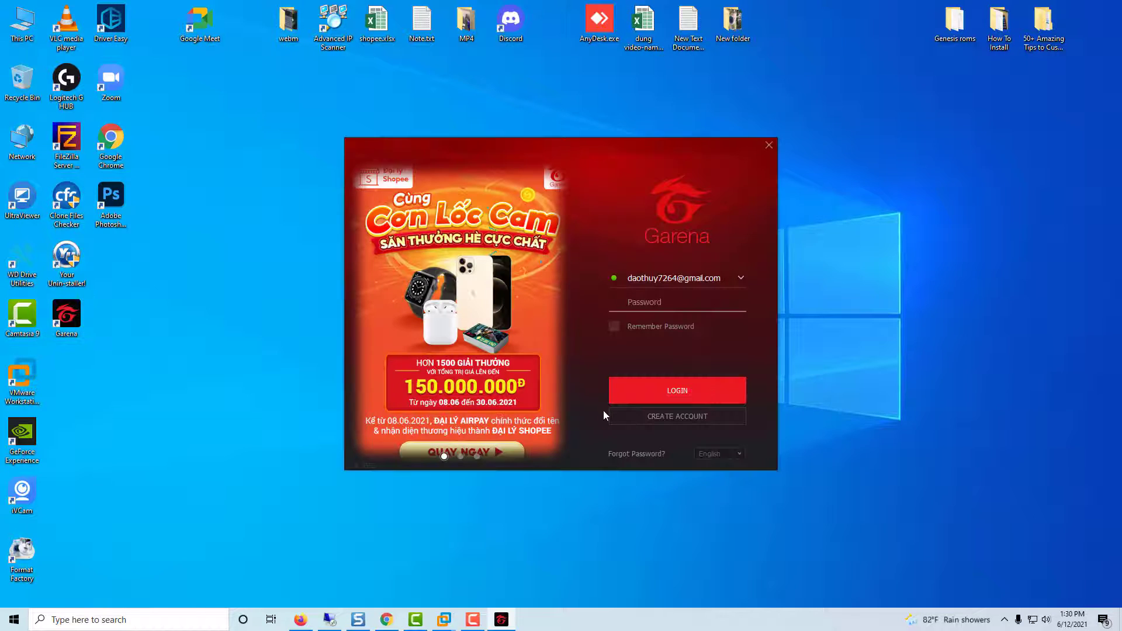
pyautogui.write('****')
pyautogui.press('Return')
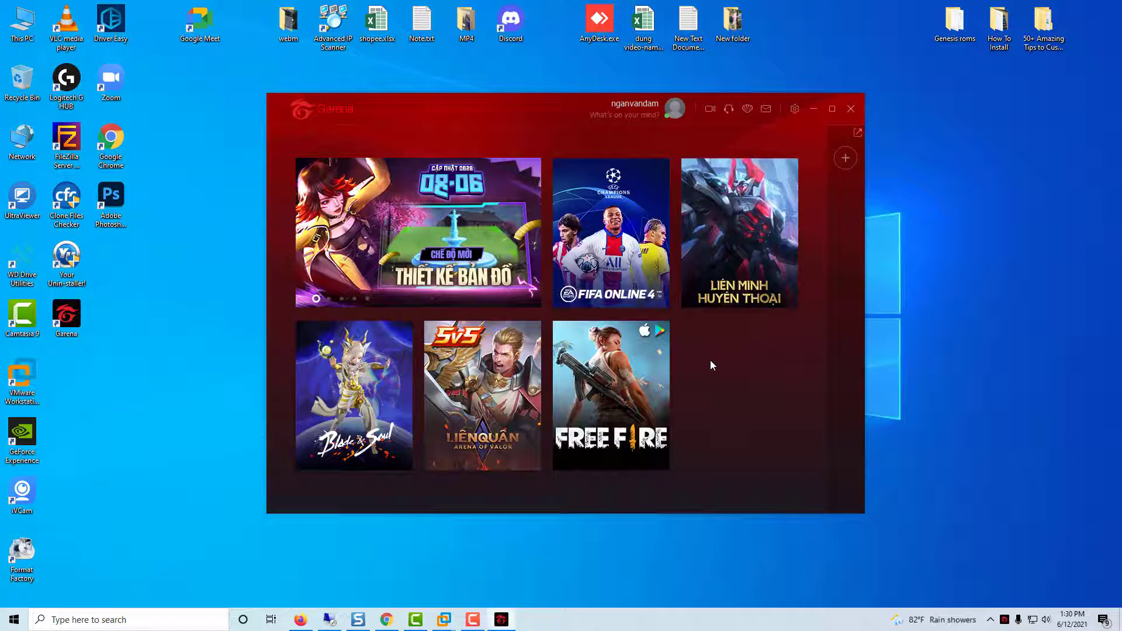
pyautogui.click(734, 276)
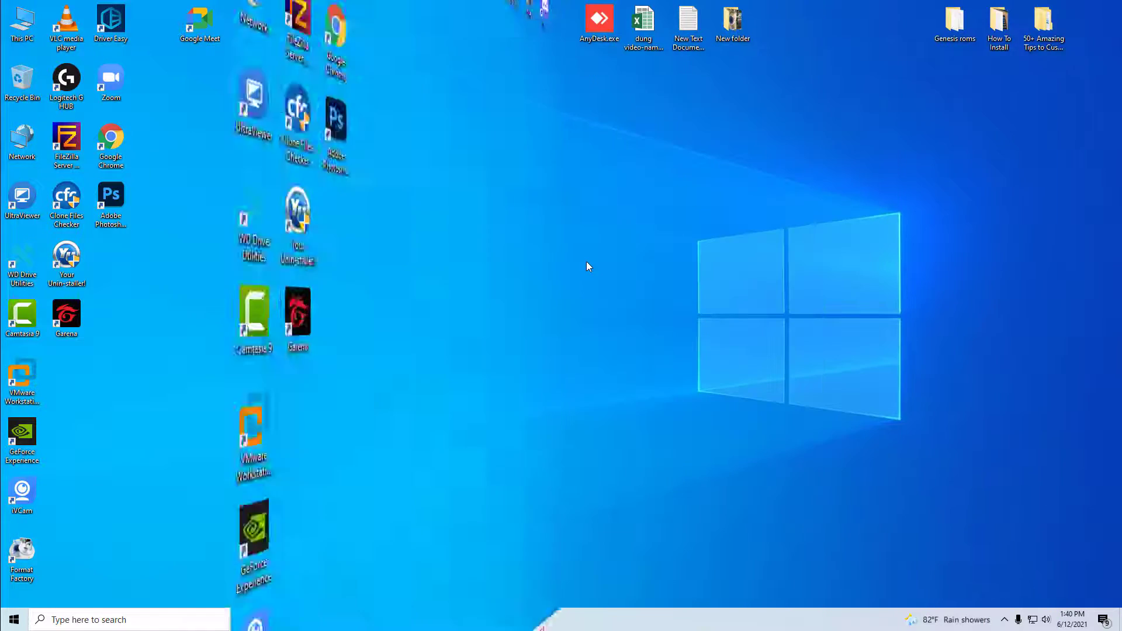
# Step: Search Windows for "control panel", open Control Panel and show the list of programs to uninstall
pyautogui.click(121, 619)
pyautogui.write('c')
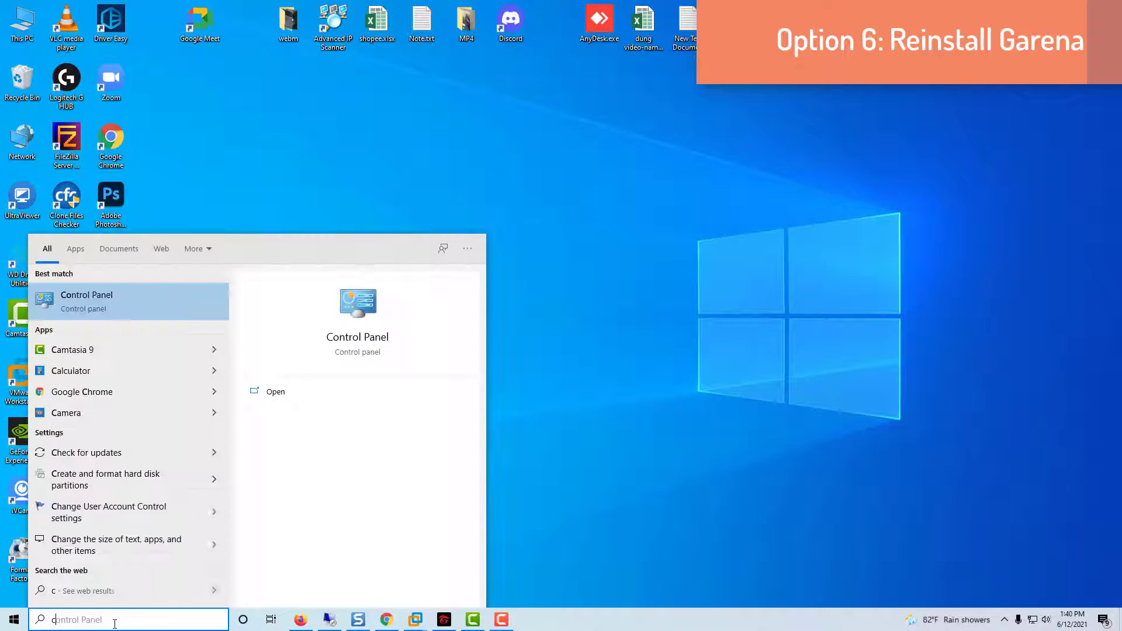
pyautogui.write('ontrol panel')
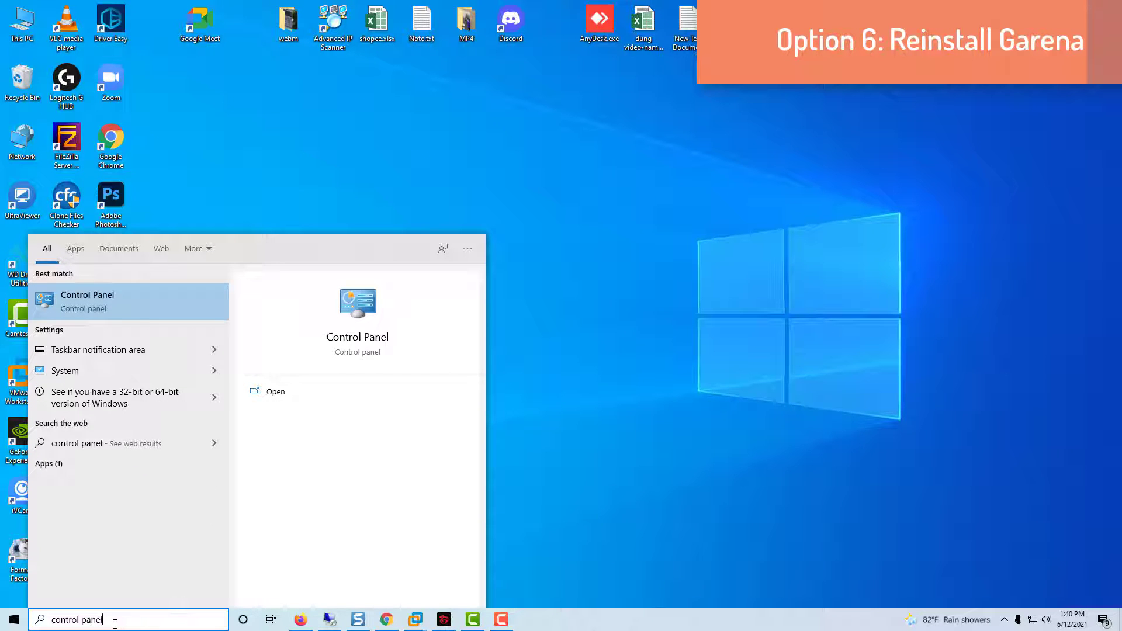
pyautogui.click(117, 301)
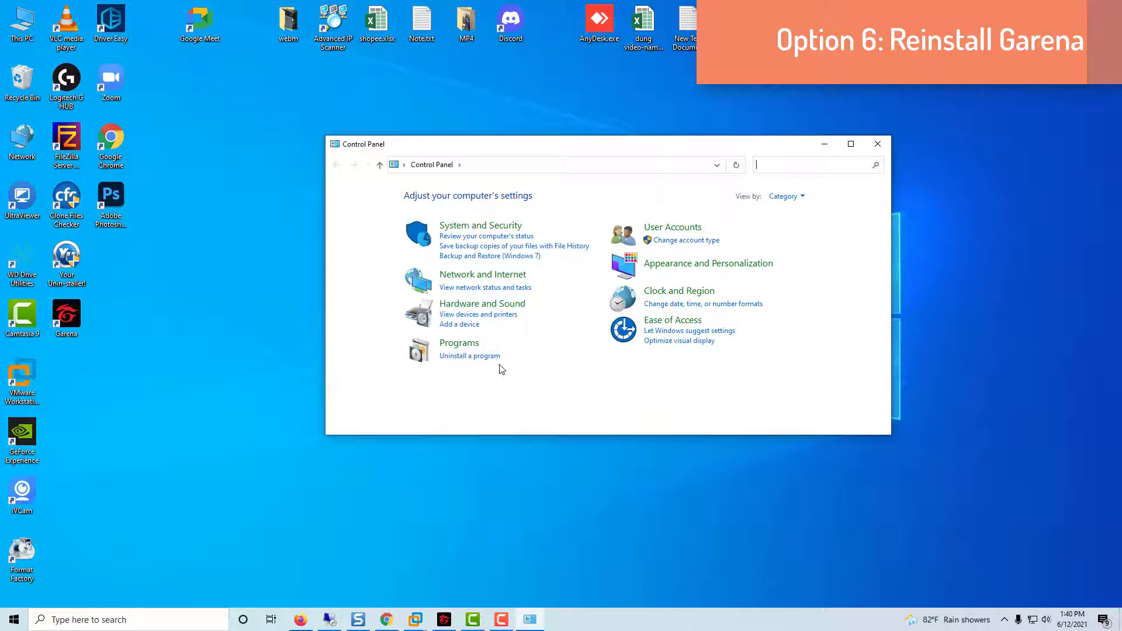
pyautogui.click(482, 357)
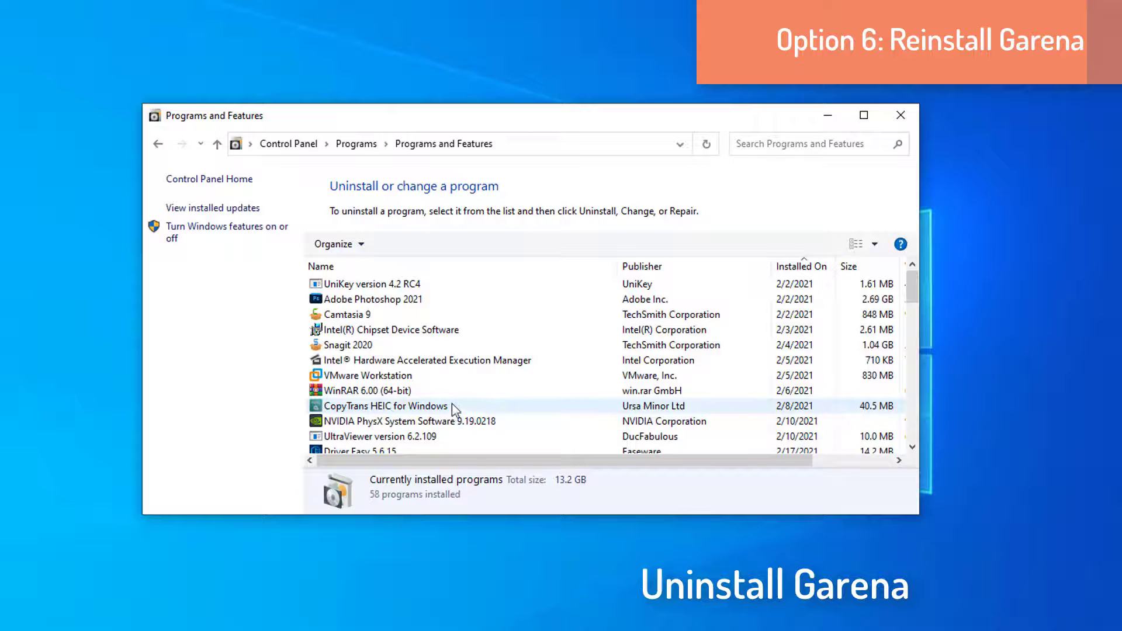
# Step: Find Garena (remove only) among the installed programs and run its uninstaller through to the finish
pyautogui.click(446, 393)
pyautogui.press('g')
pyautogui.press('g')
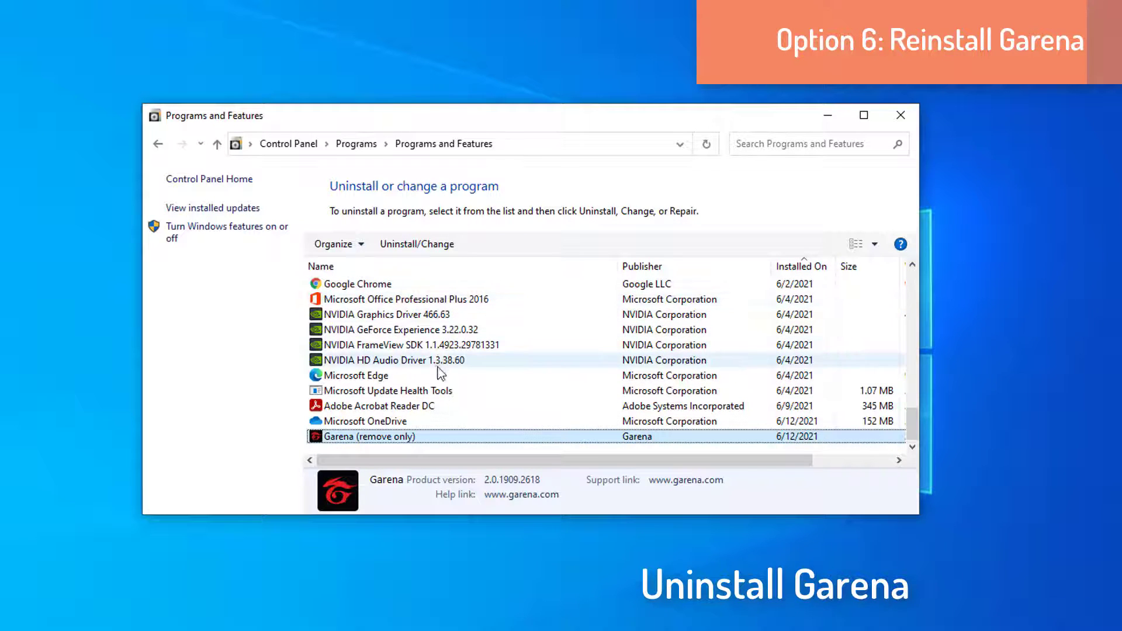
pyautogui.doubleClick(405, 438)
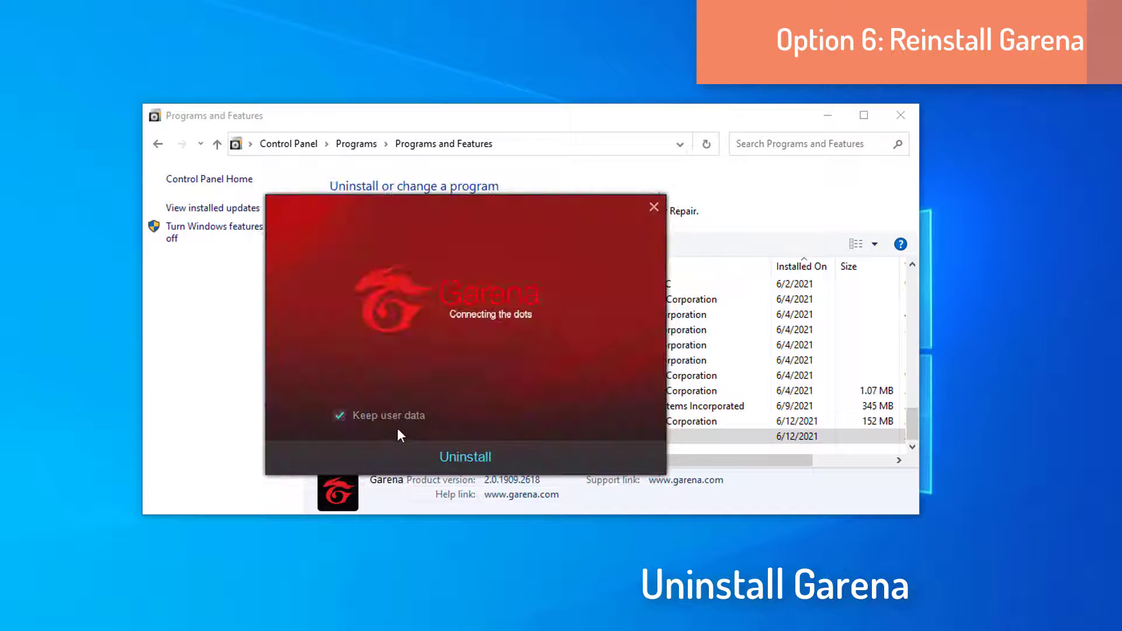
pyautogui.click(404, 422)
pyautogui.click(490, 455)
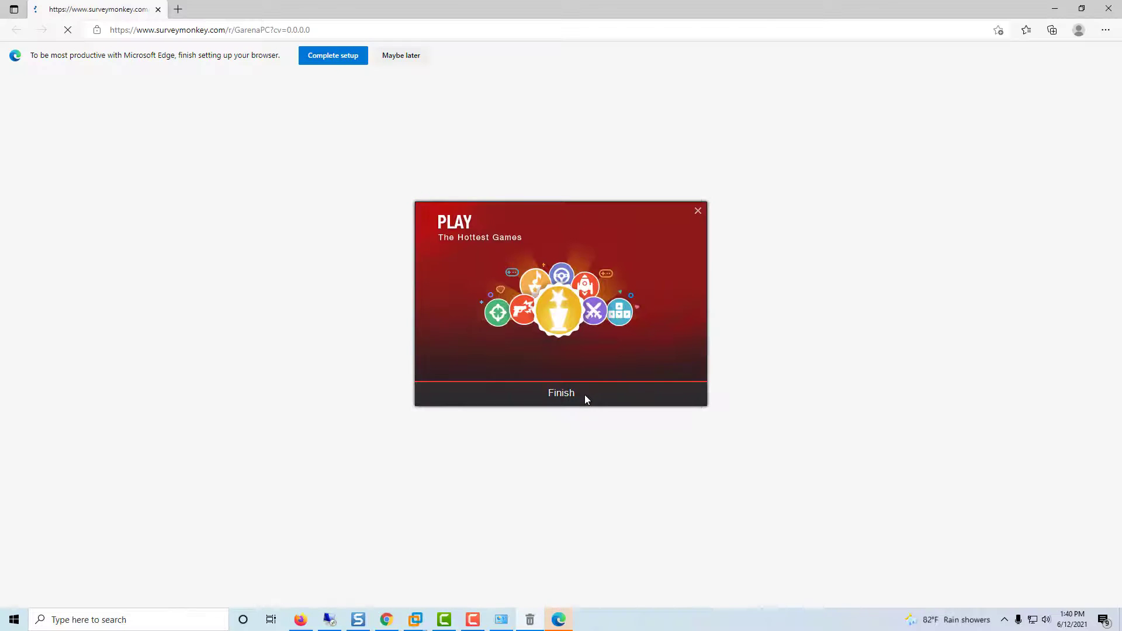
pyautogui.click(585, 395)
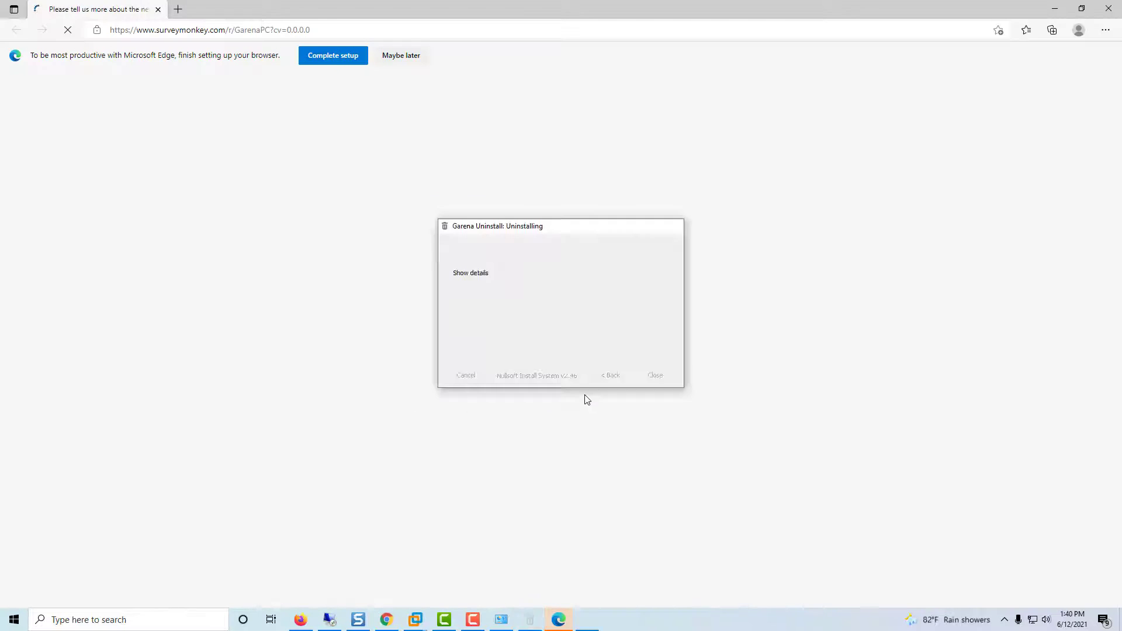
# Step: Close the survey page and the Programs and Features window, and restart the computer
pyautogui.click(1107, 9)
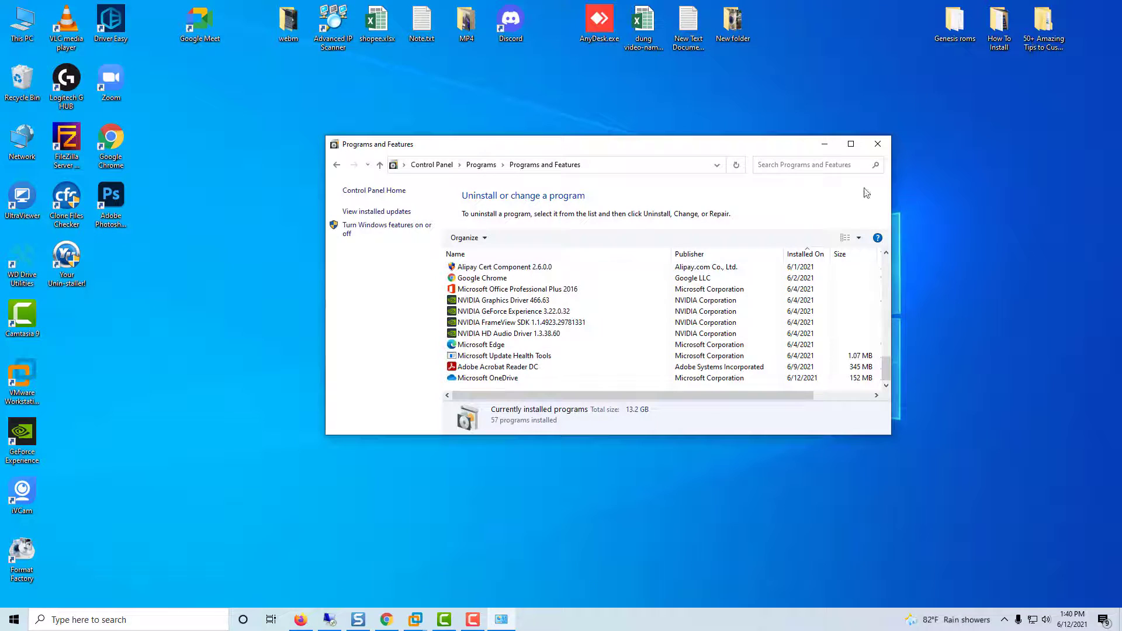
pyautogui.click(877, 143)
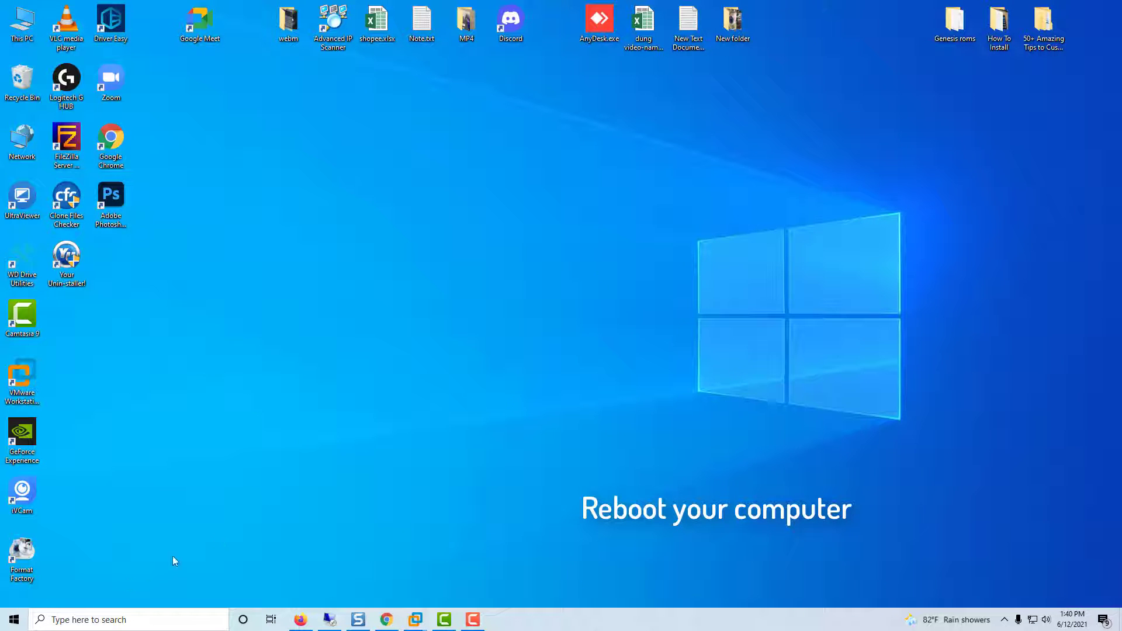
pyautogui.click(14, 620)
pyautogui.click(15, 594)
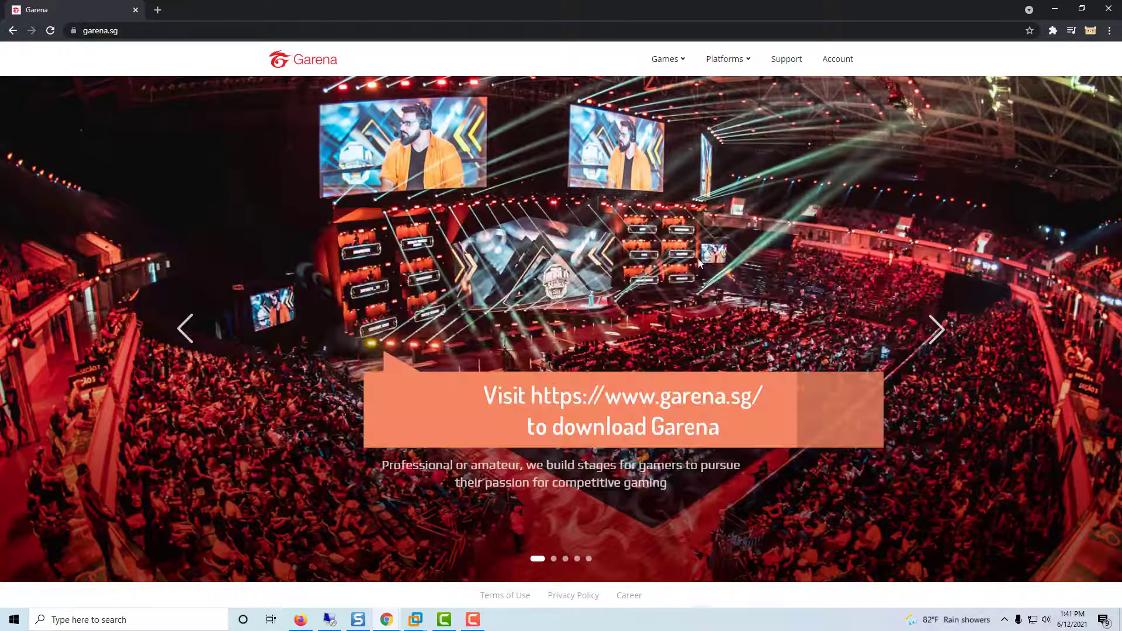
# Step: Download the Garena PC installer for Windows from garena.sg and set it to open when done
pyautogui.moveTo(739, 62)
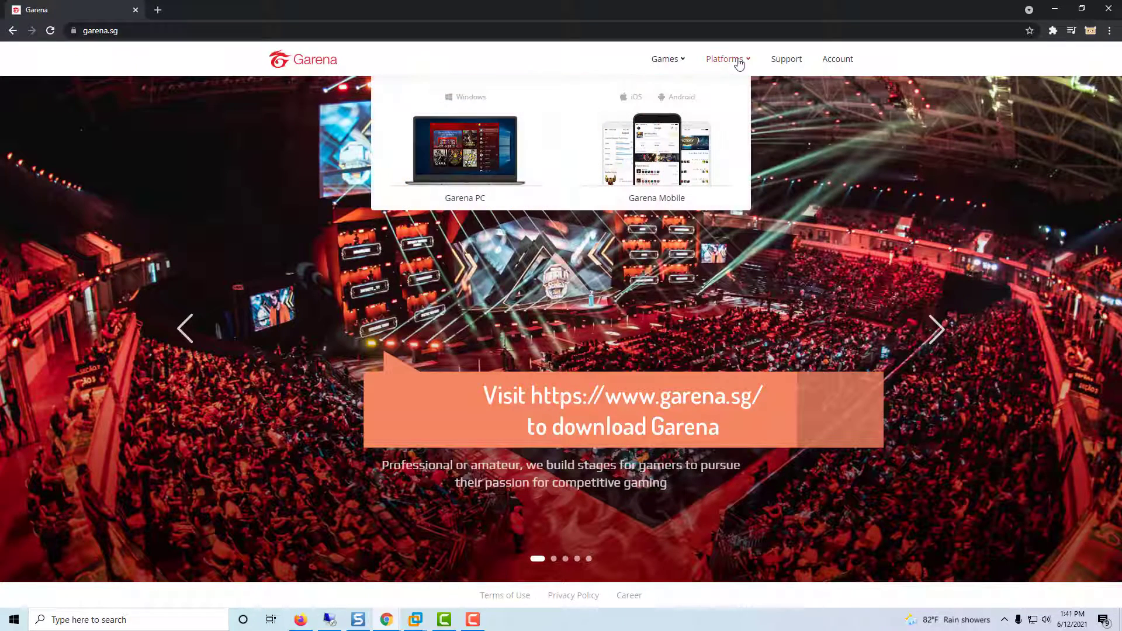
pyautogui.click(482, 170)
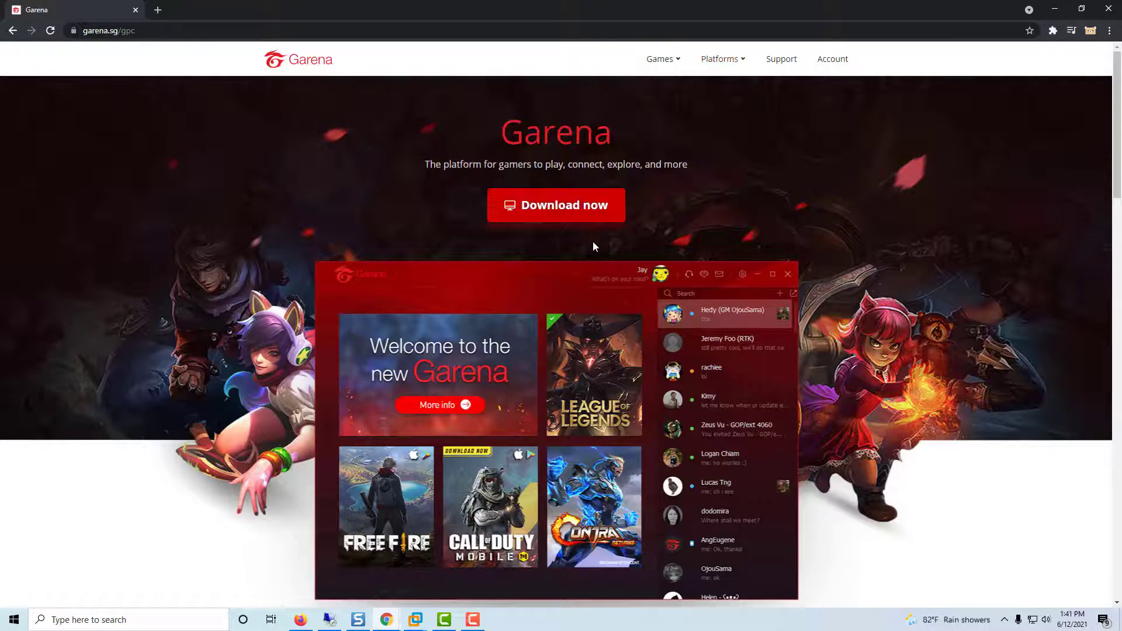
pyautogui.click(574, 214)
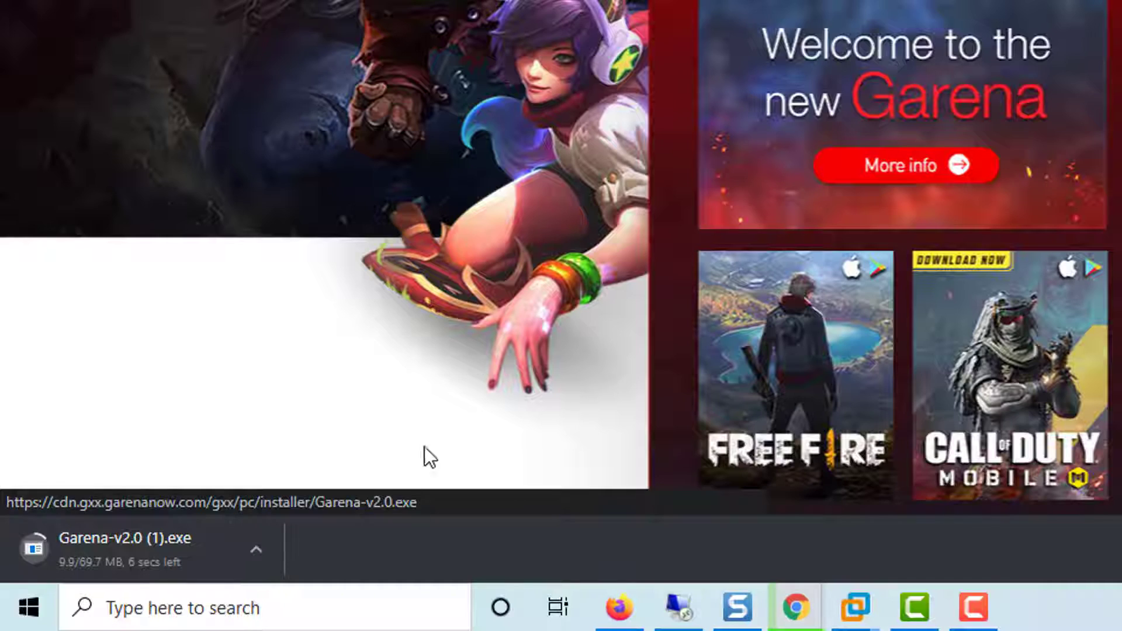
pyautogui.click(264, 551)
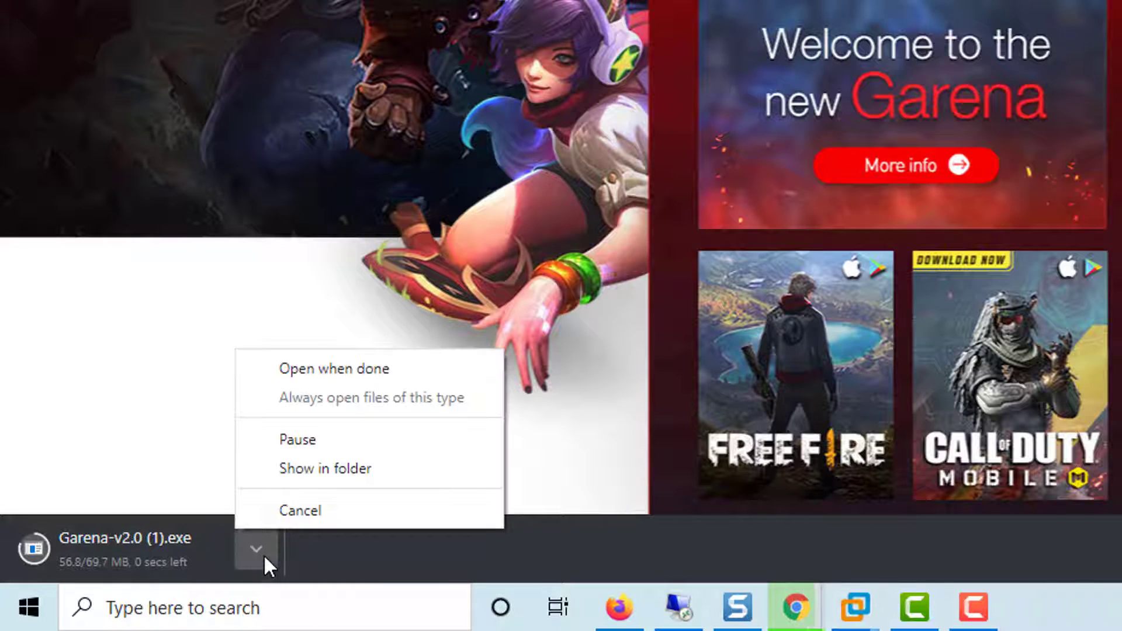
pyautogui.click(353, 368)
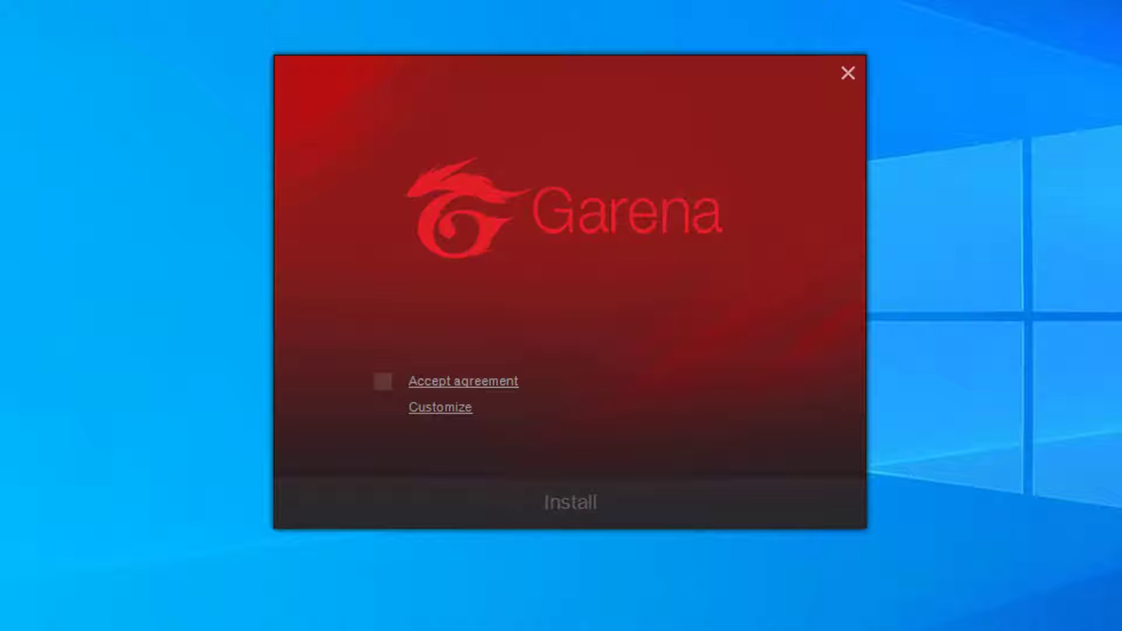
# Step: Accept the agreement and install Garena in C:\Program Files (x86)\Garena\Garena with a desktop shortcut and taskbar pin
pyautogui.click(384, 382)
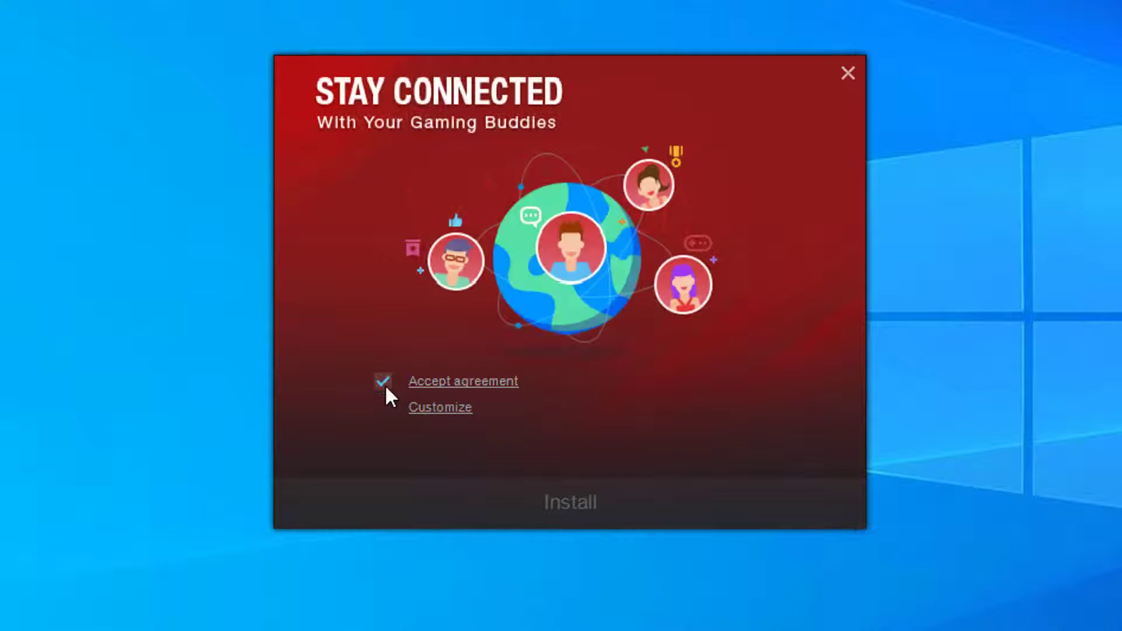
pyautogui.click(433, 408)
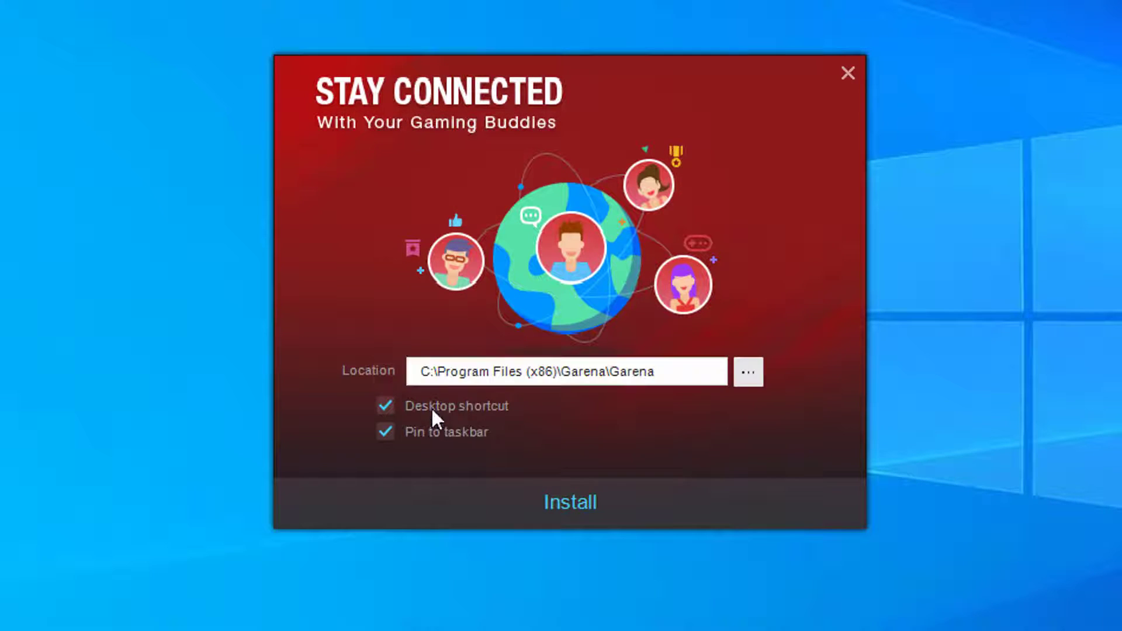
pyautogui.click(583, 503)
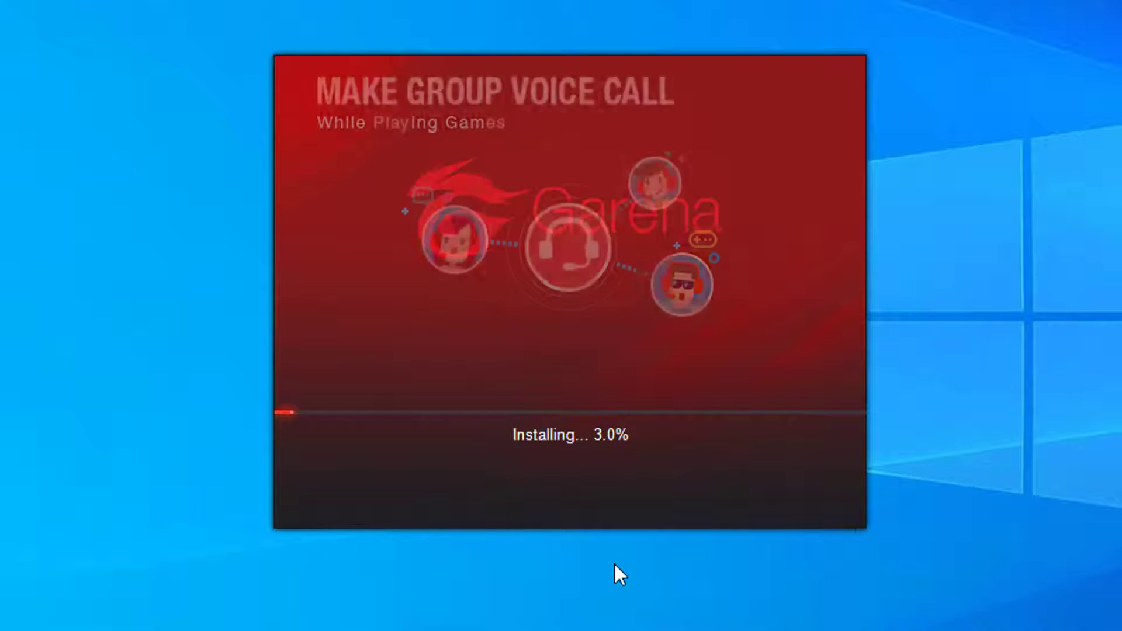